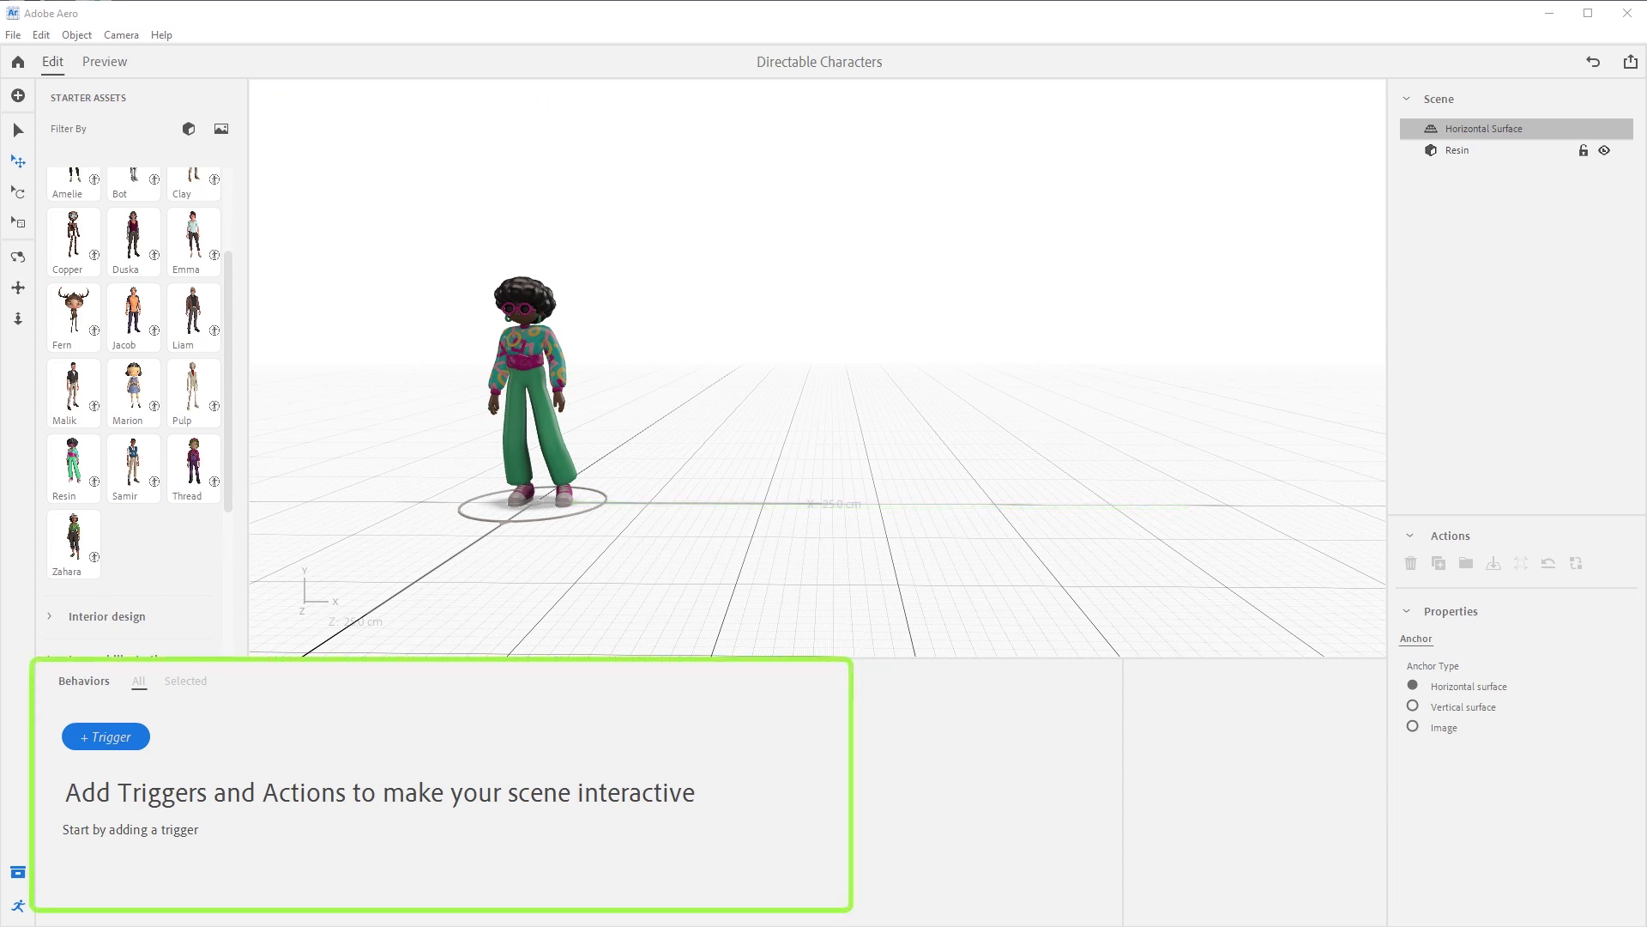
Step: Add a Scene: Start trigger with a Move to action
click(108, 743)
click(112, 753)
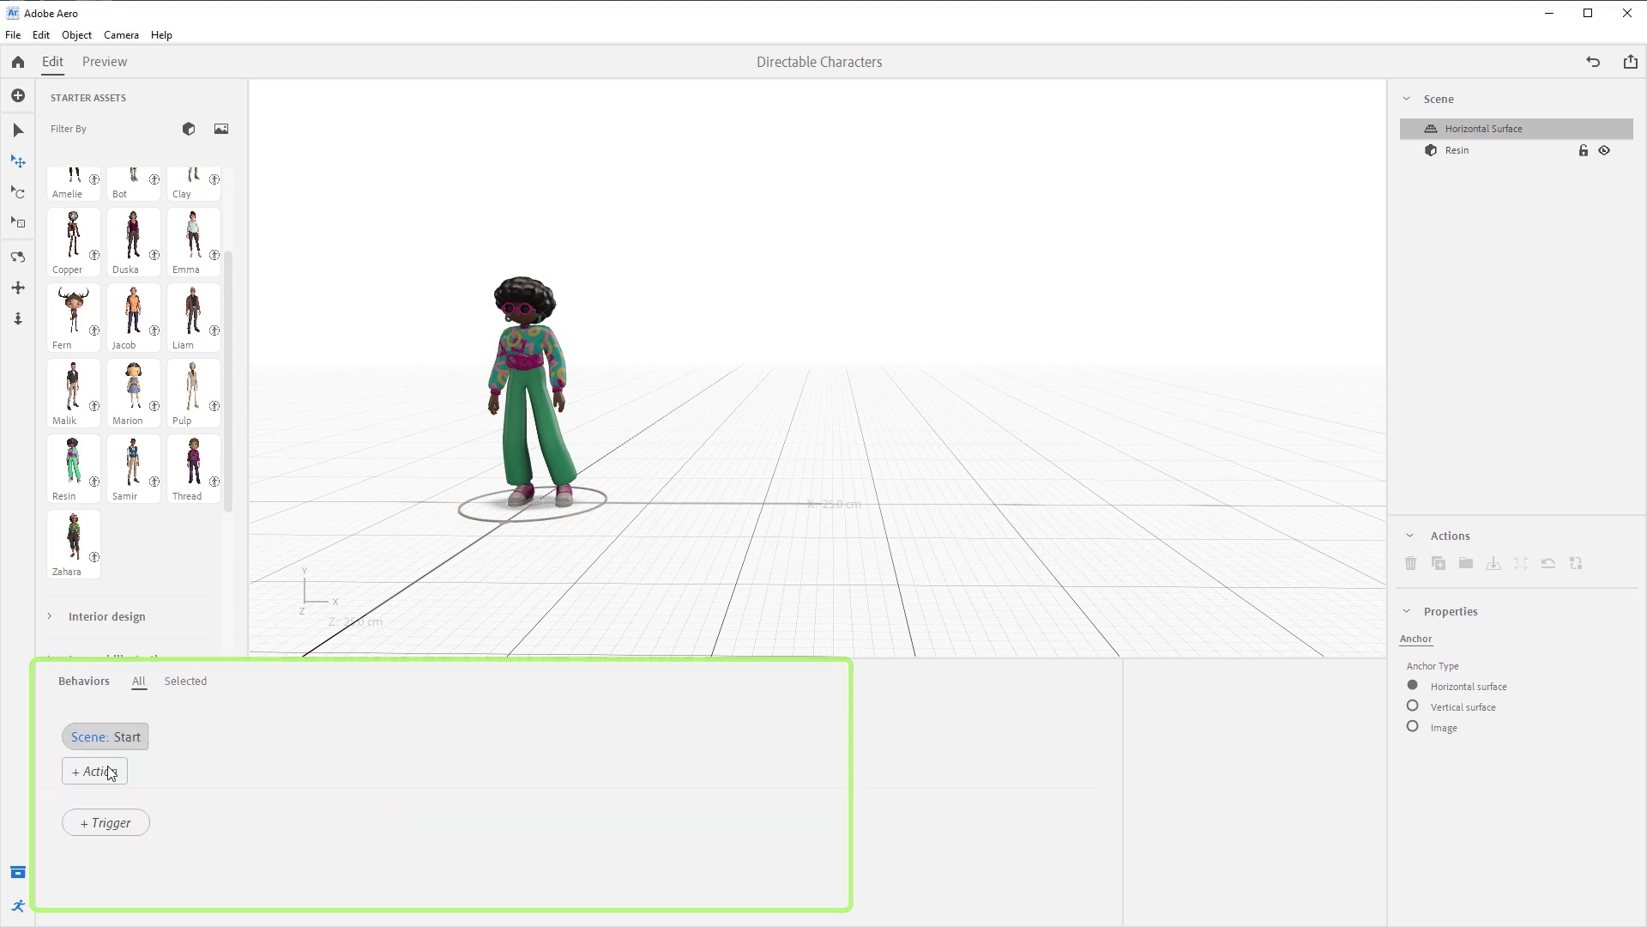
click(110, 772)
click(166, 643)
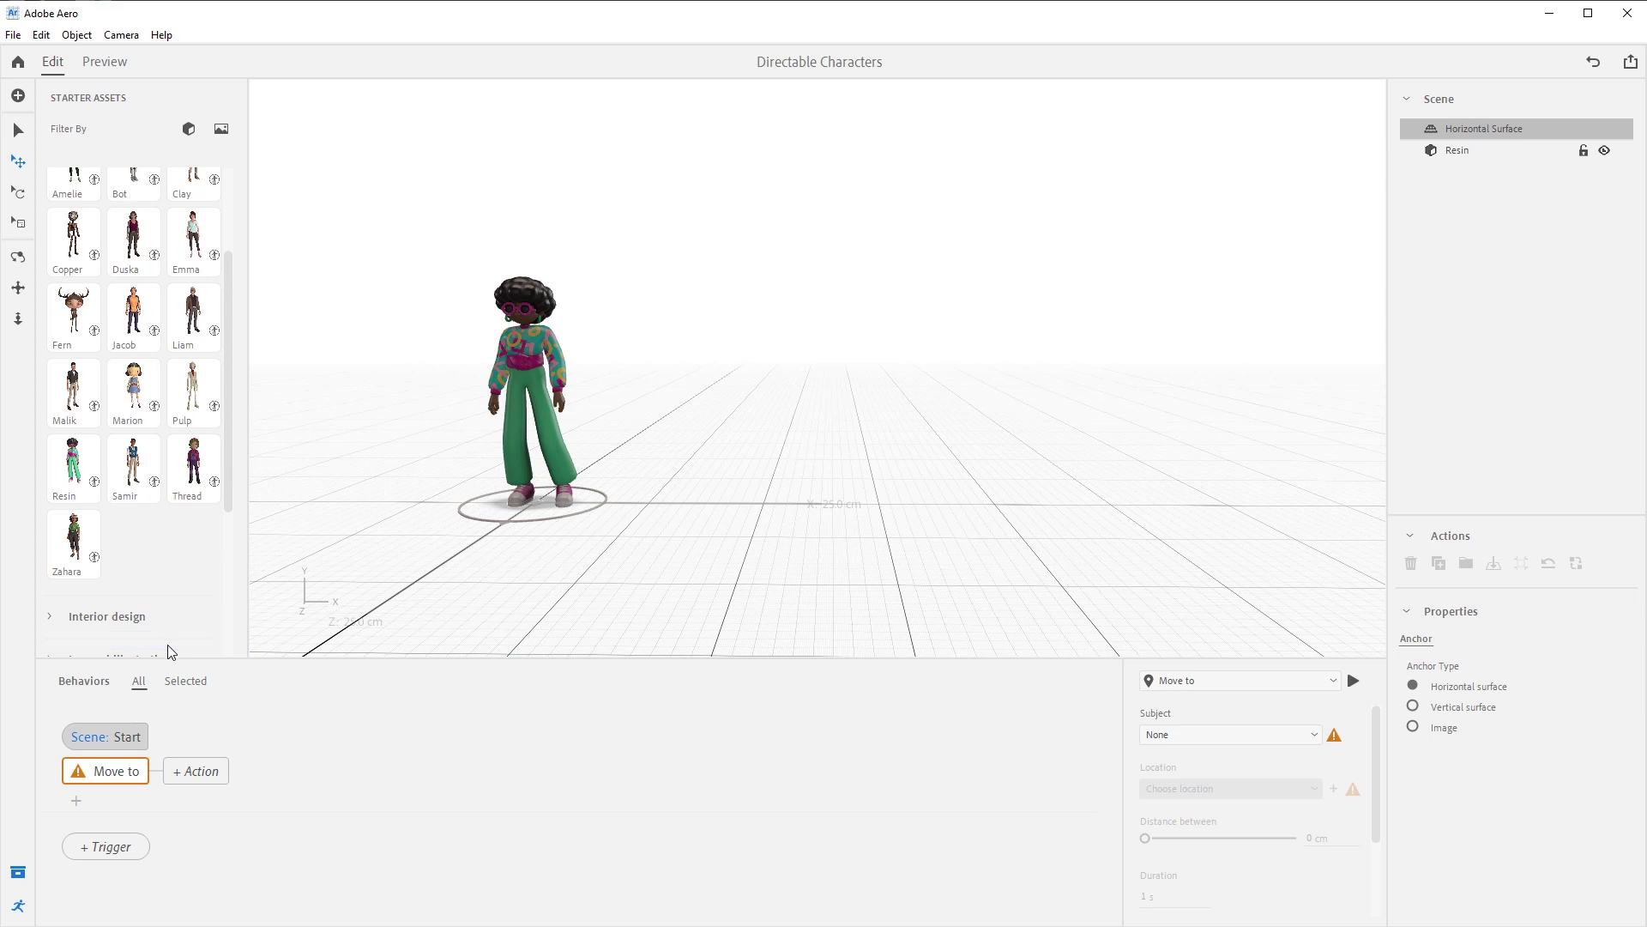
Step: Make Resin the subject and drag a new Pin 1 destination to her right
click(1180, 736)
click(1198, 772)
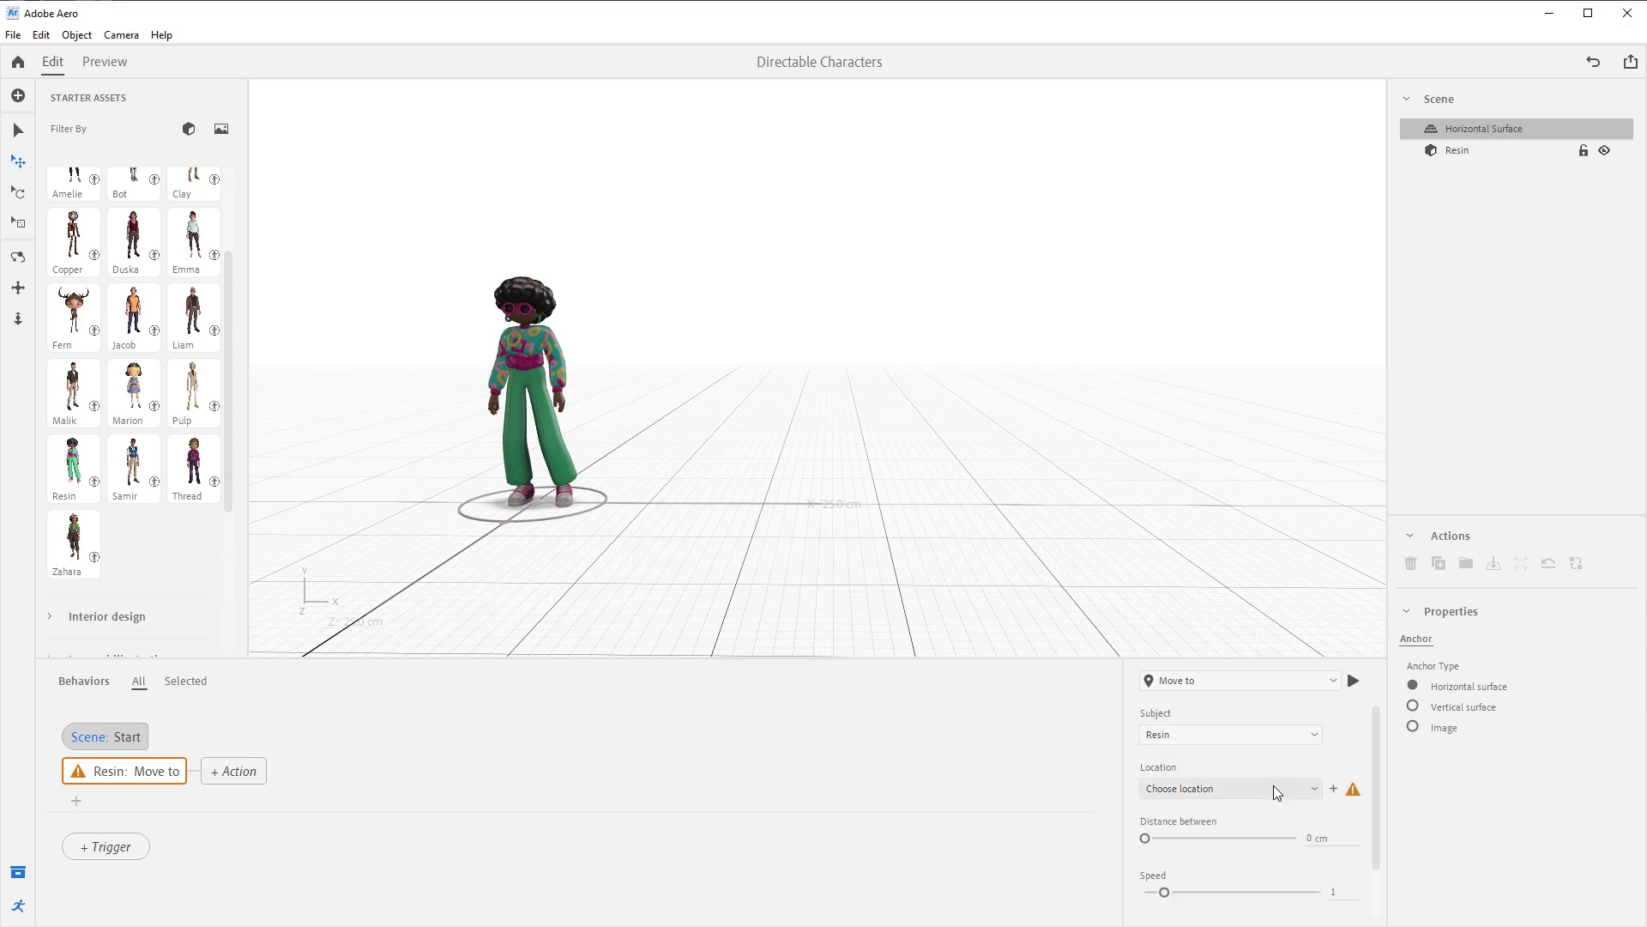
click(1334, 789)
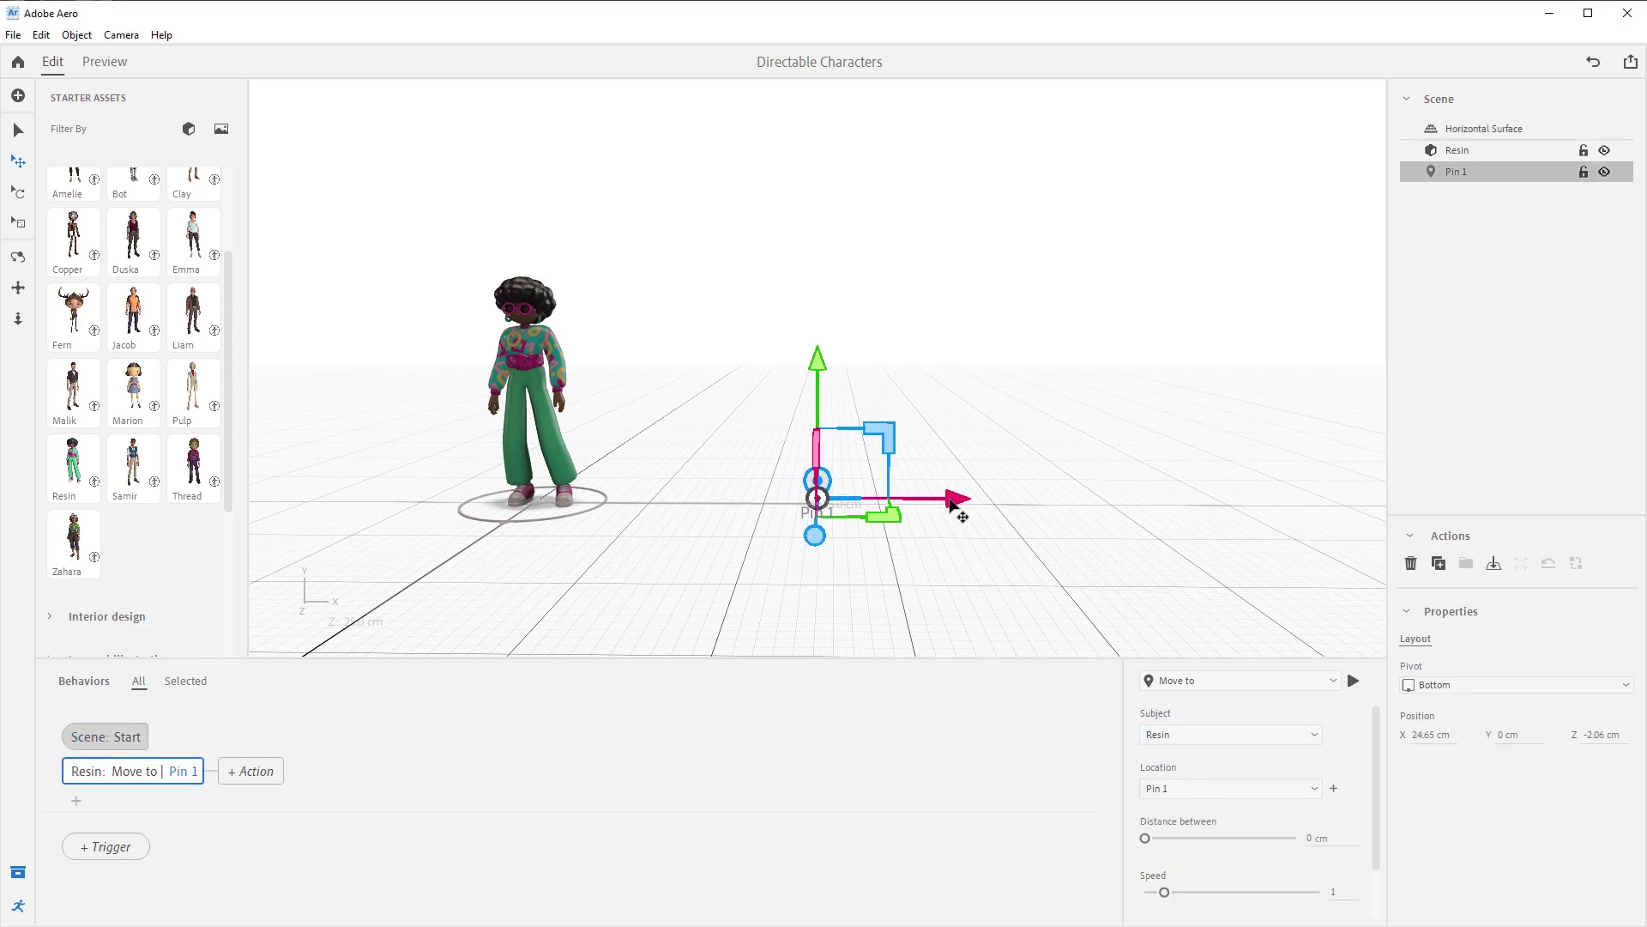
drag(952, 506, 1362, 519)
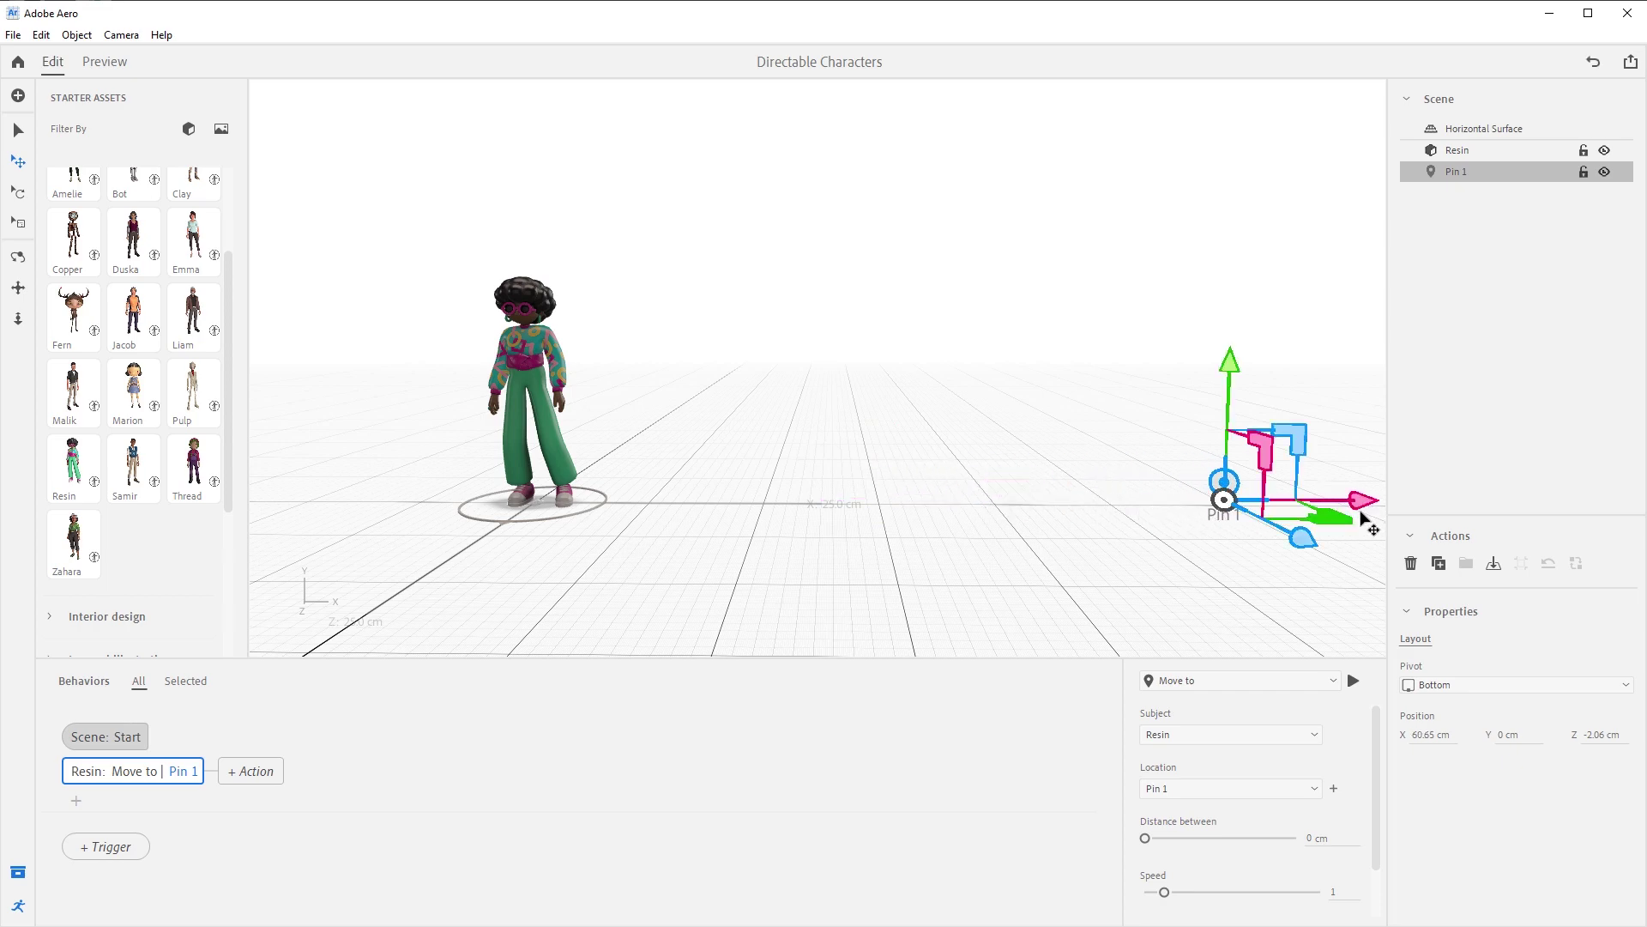
Step: Set the movement speed to 3 and preview Resin running to Pin 1
click(89, 65)
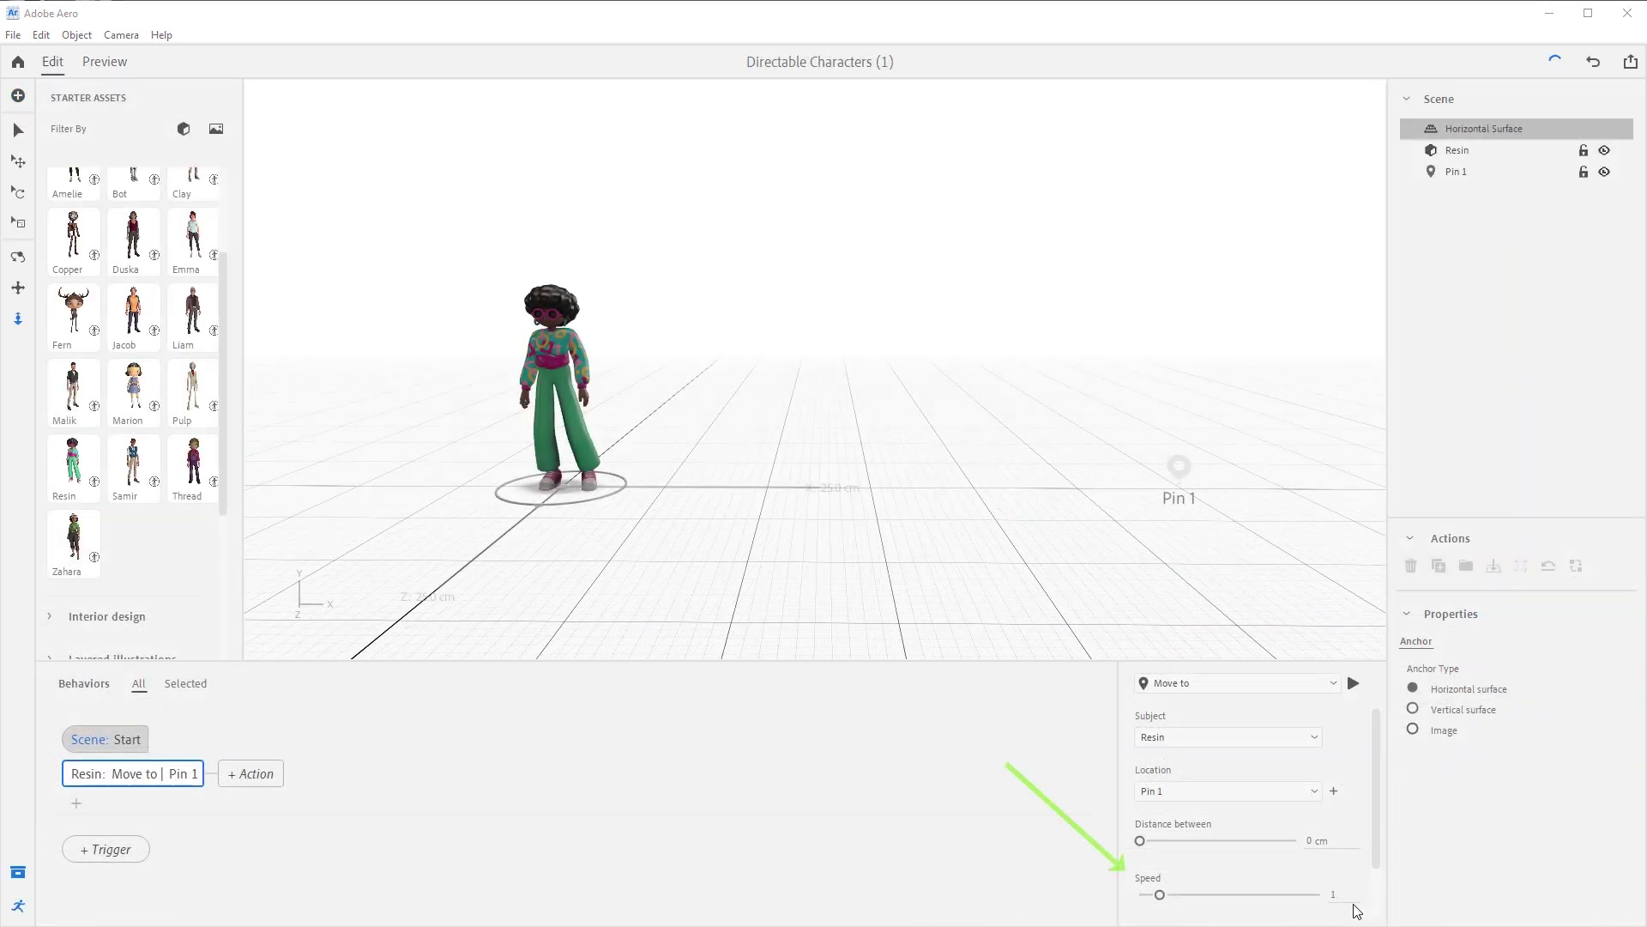
click(1332, 897)
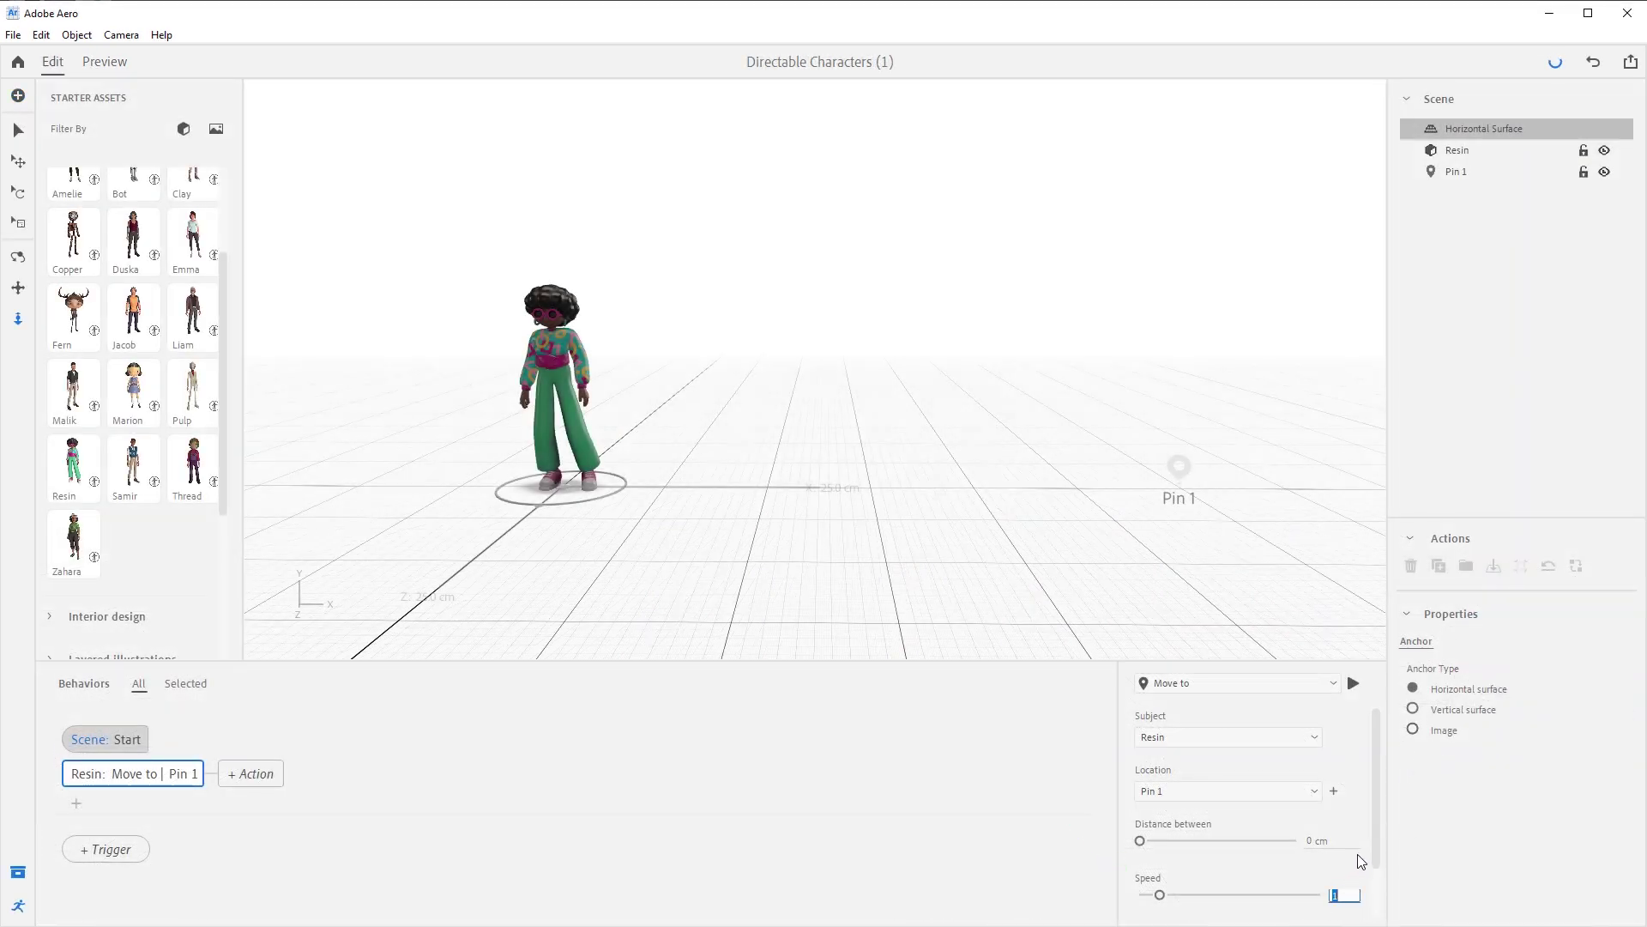
text(3)
click(108, 60)
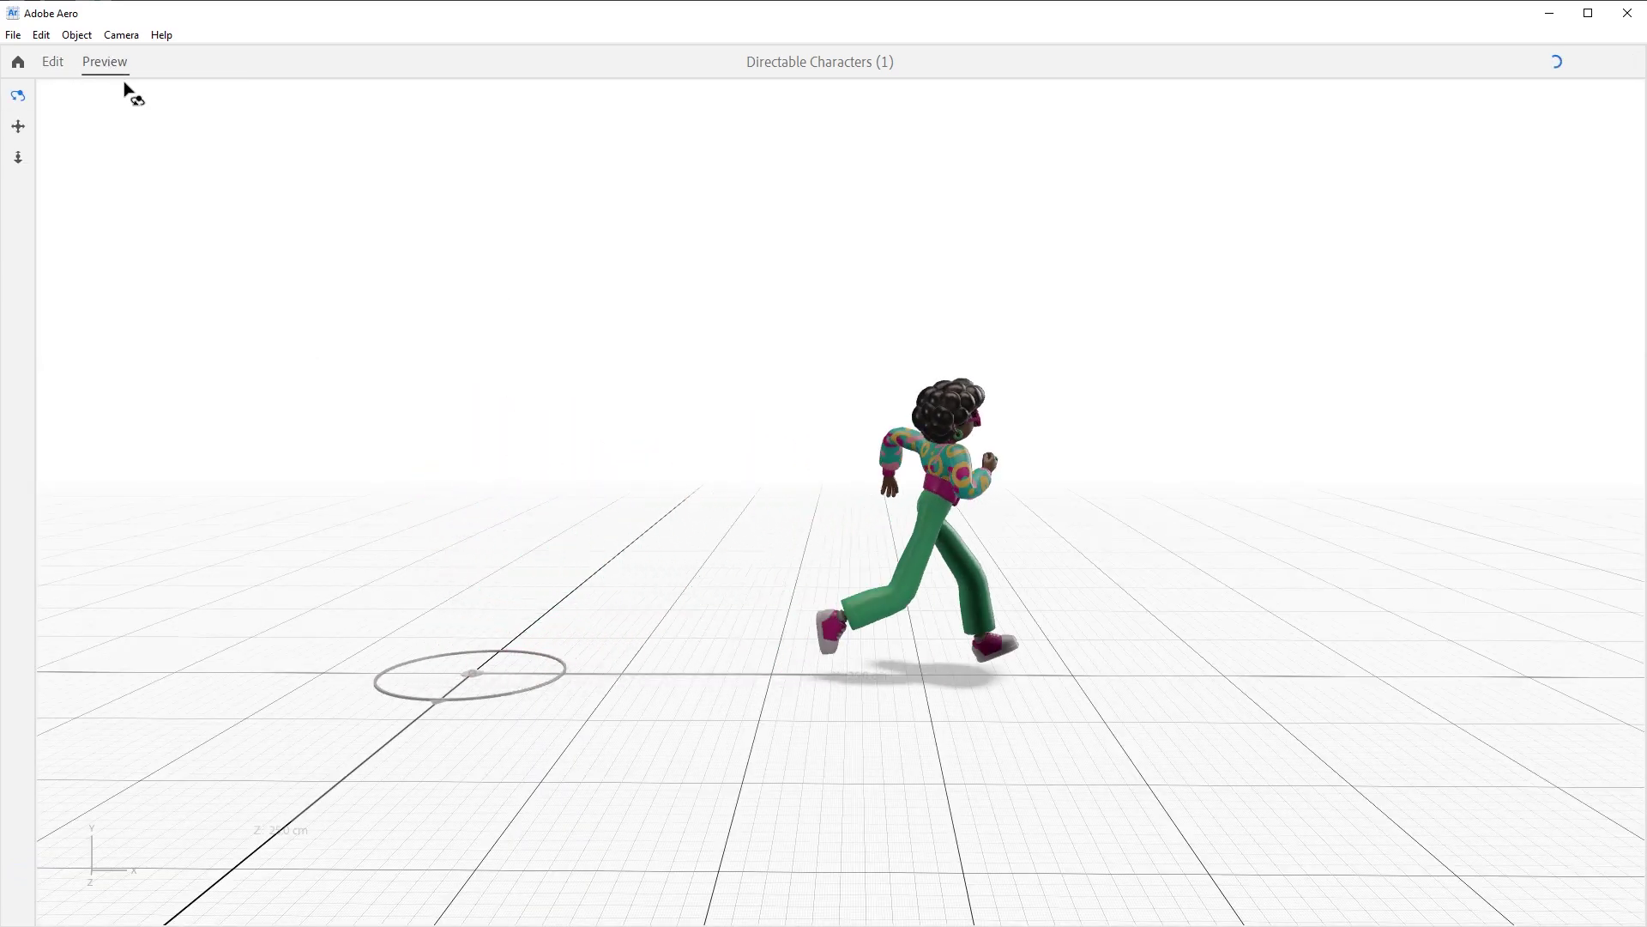
click(53, 62)
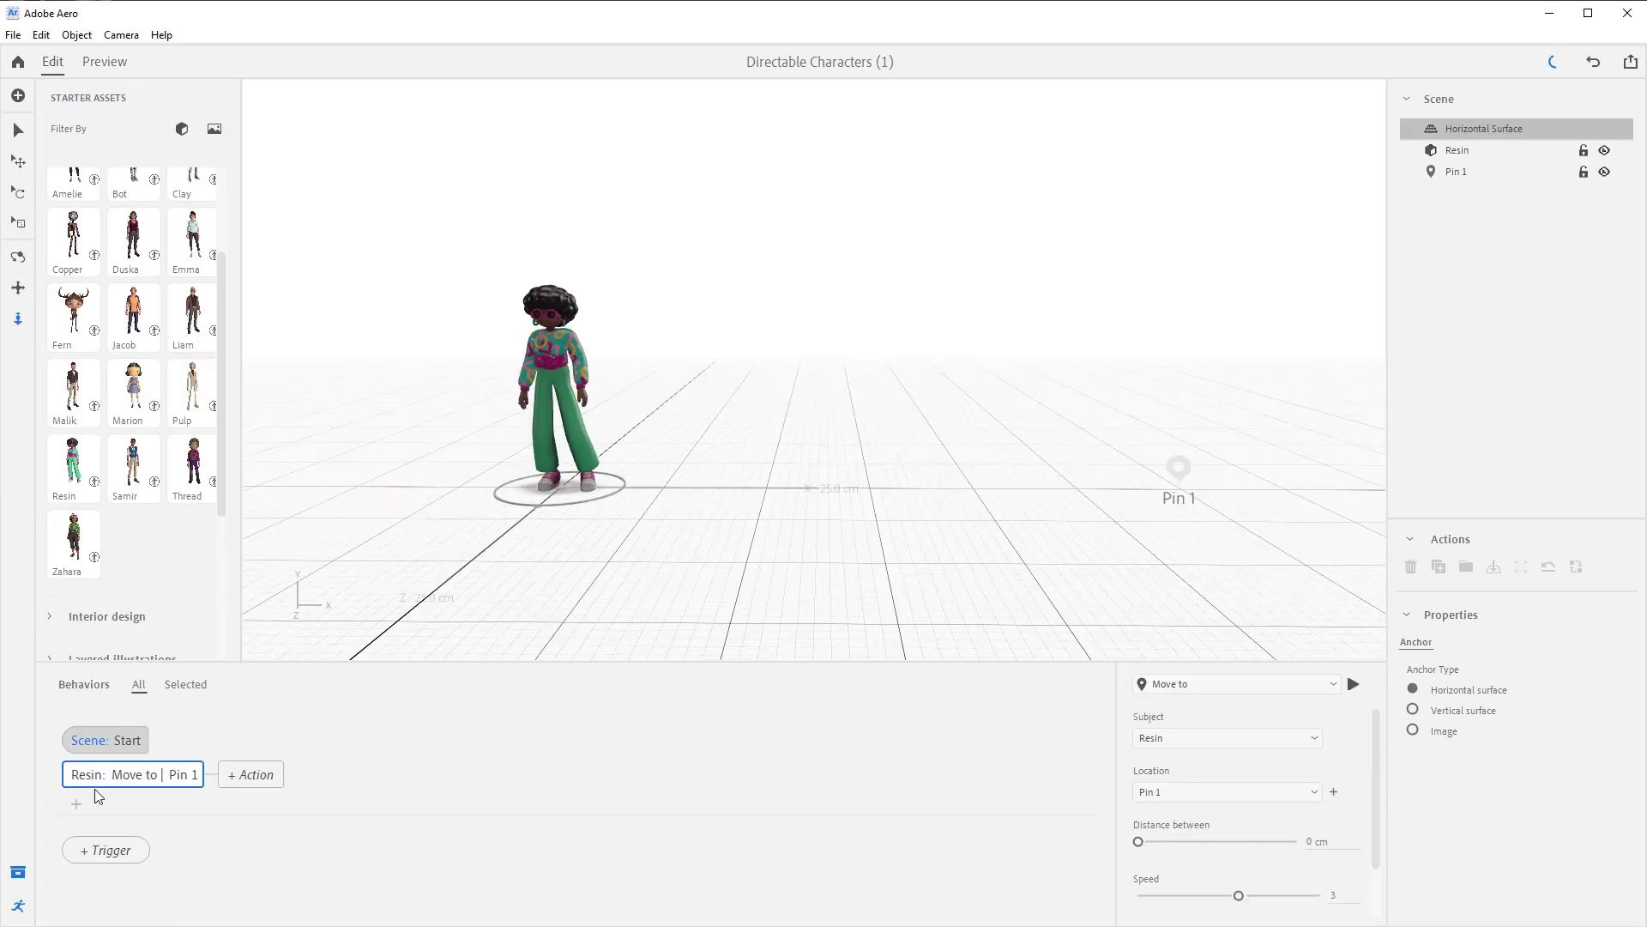
Step: Add a Play animation action with Resin performing Wave 01, and play it to check
click(76, 804)
click(135, 518)
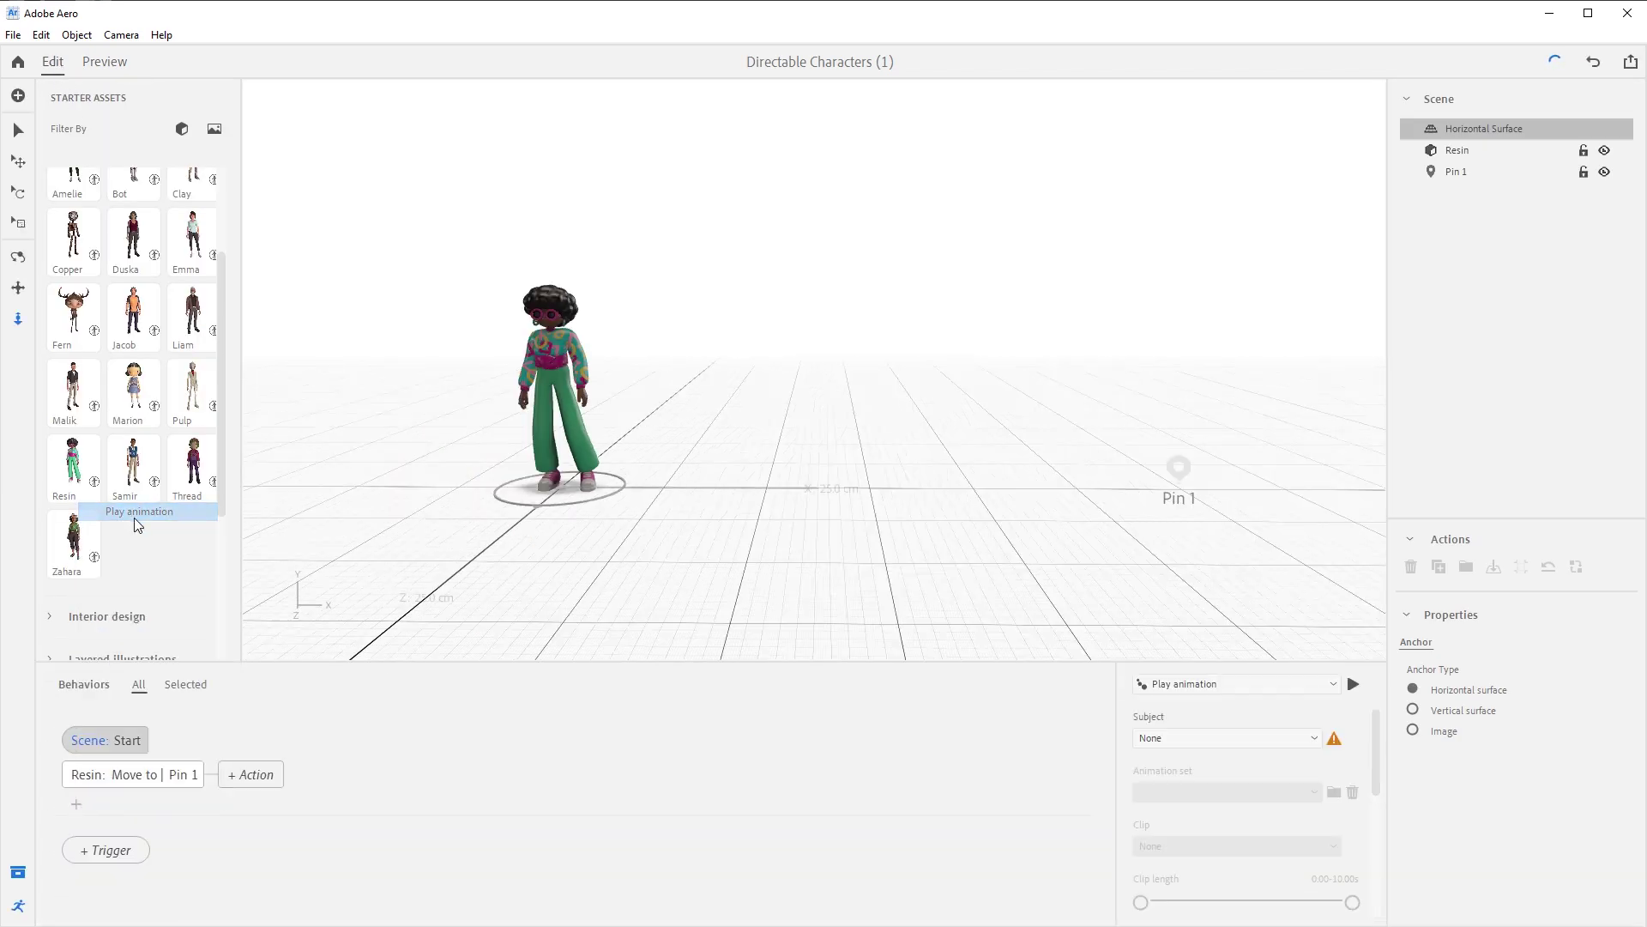
click(1258, 741)
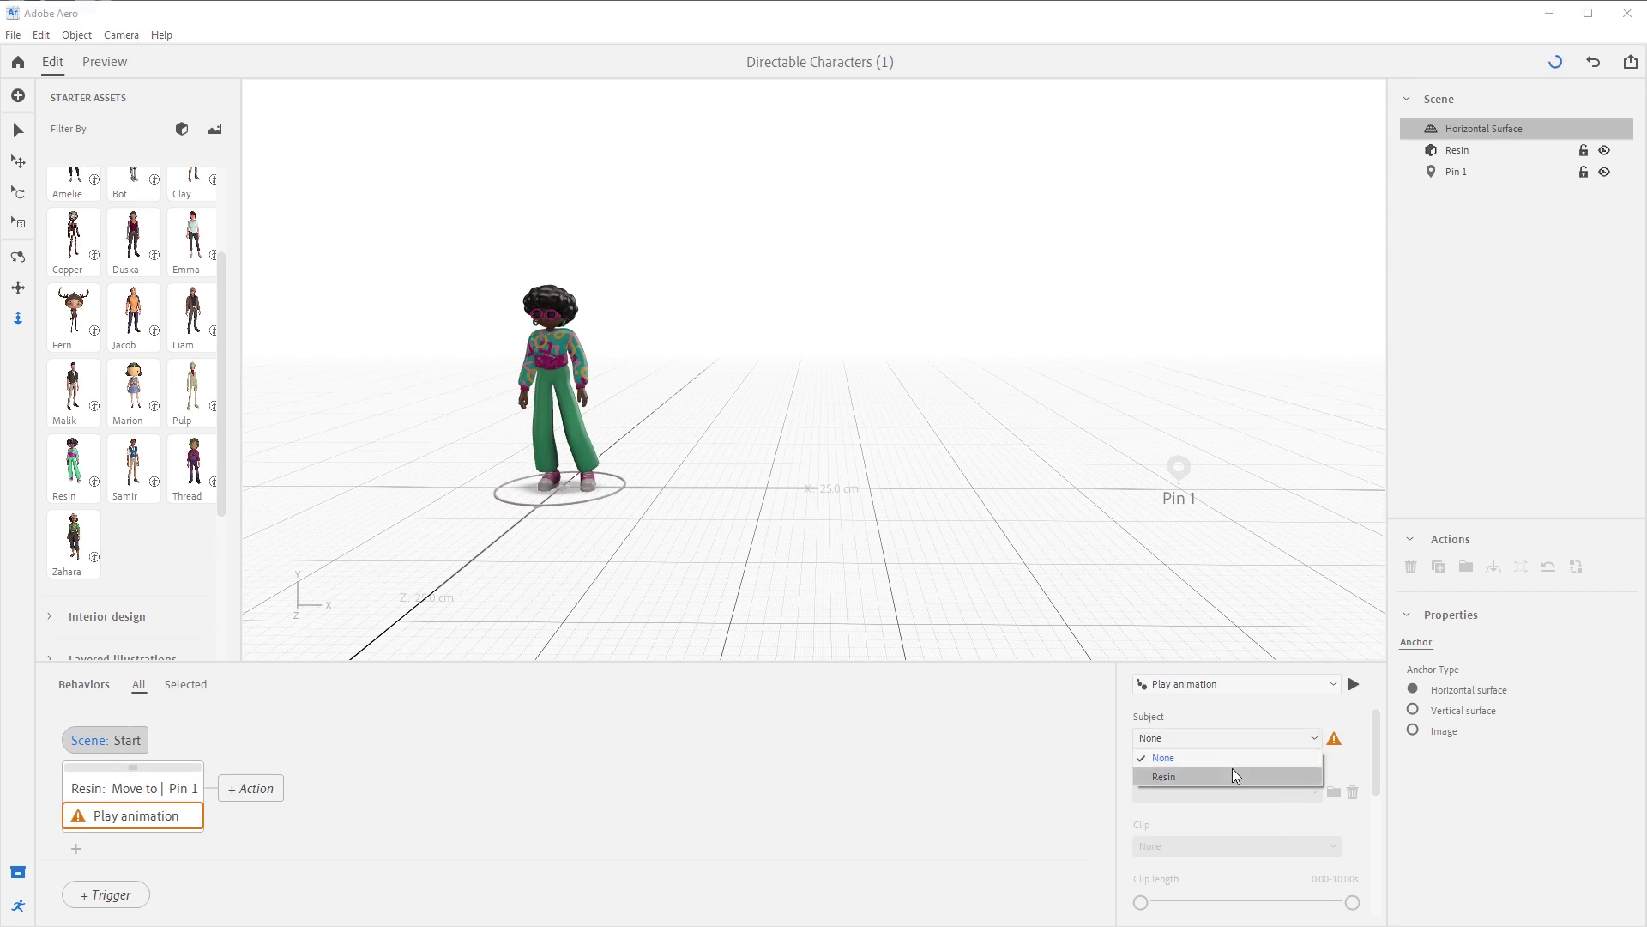
click(1232, 771)
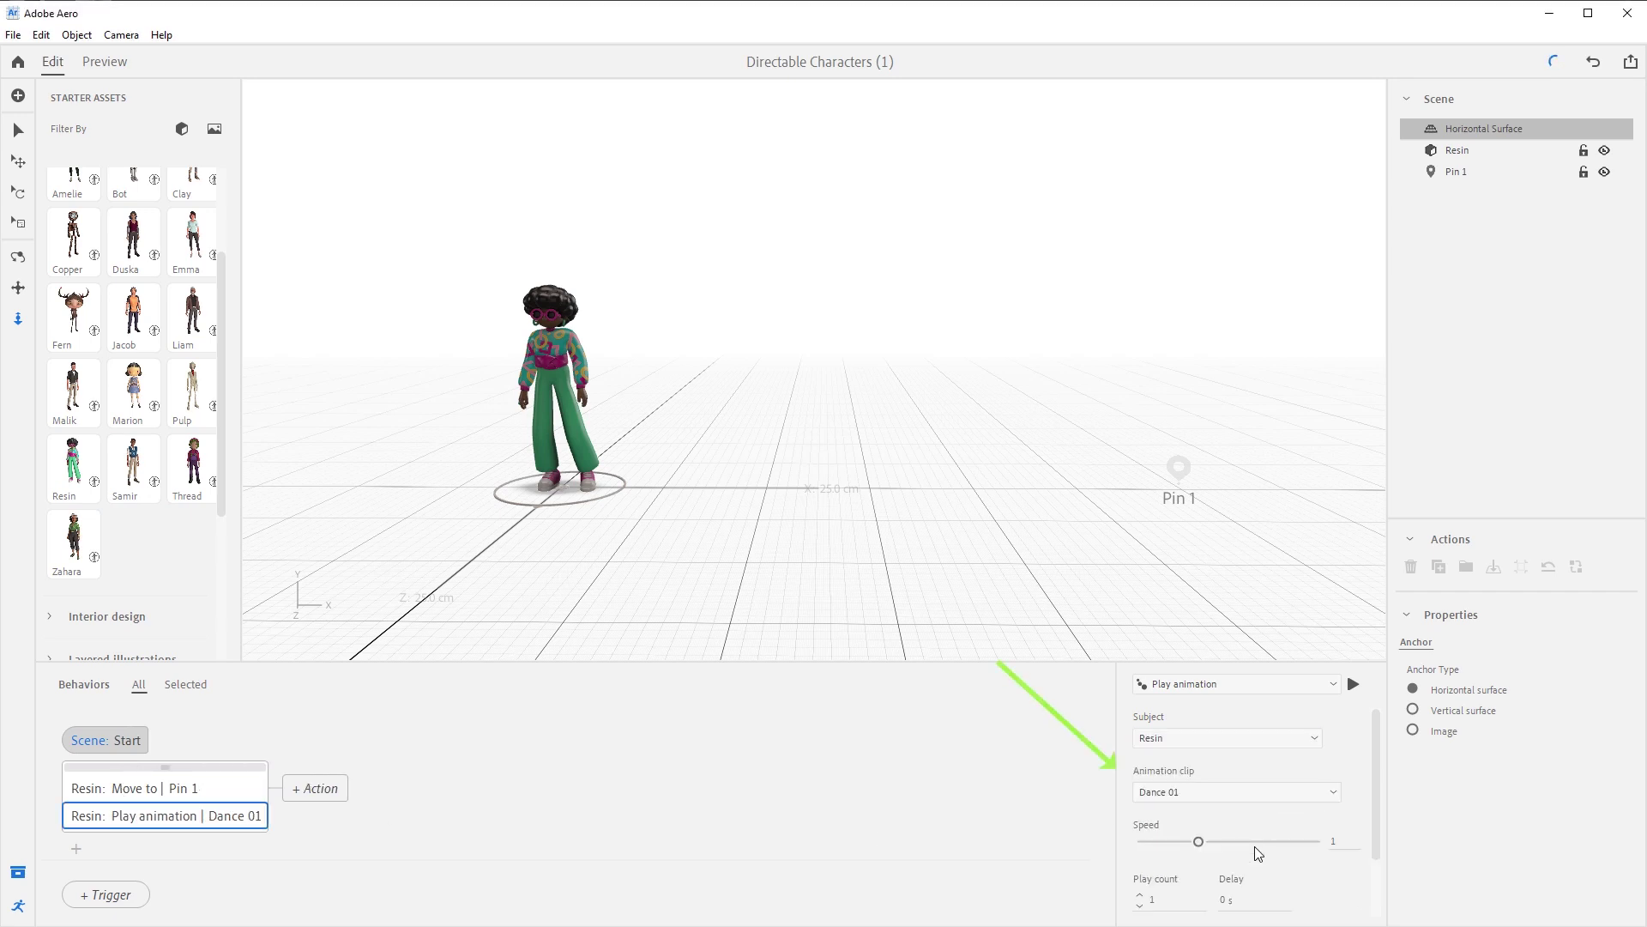
click(1268, 791)
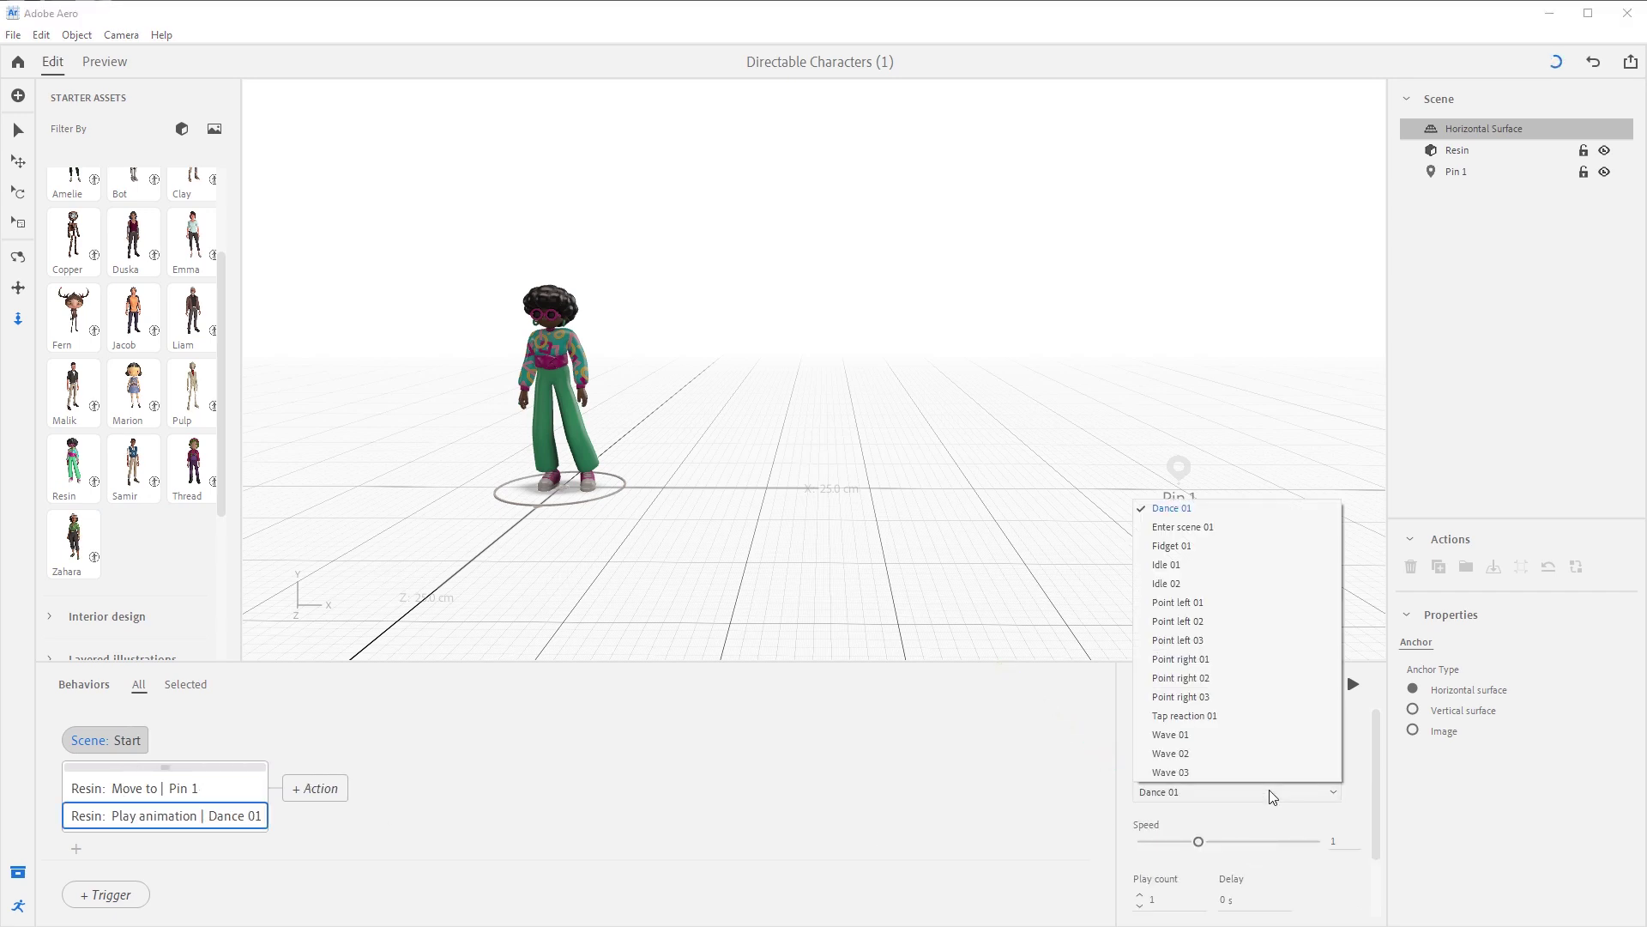
click(1255, 737)
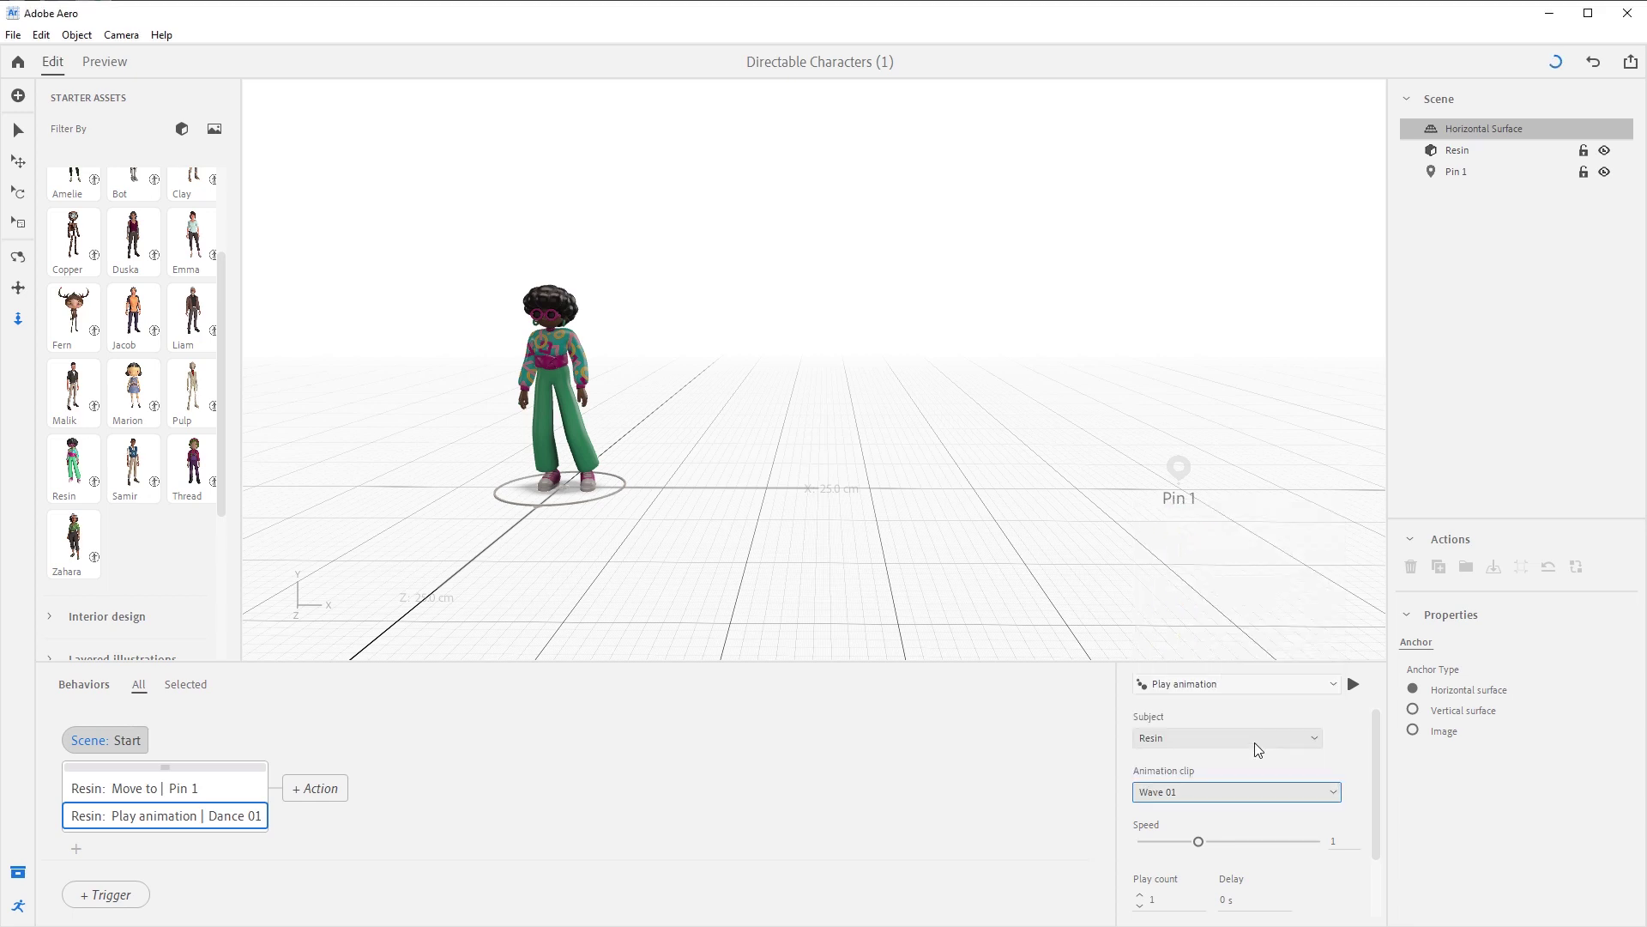
click(1353, 686)
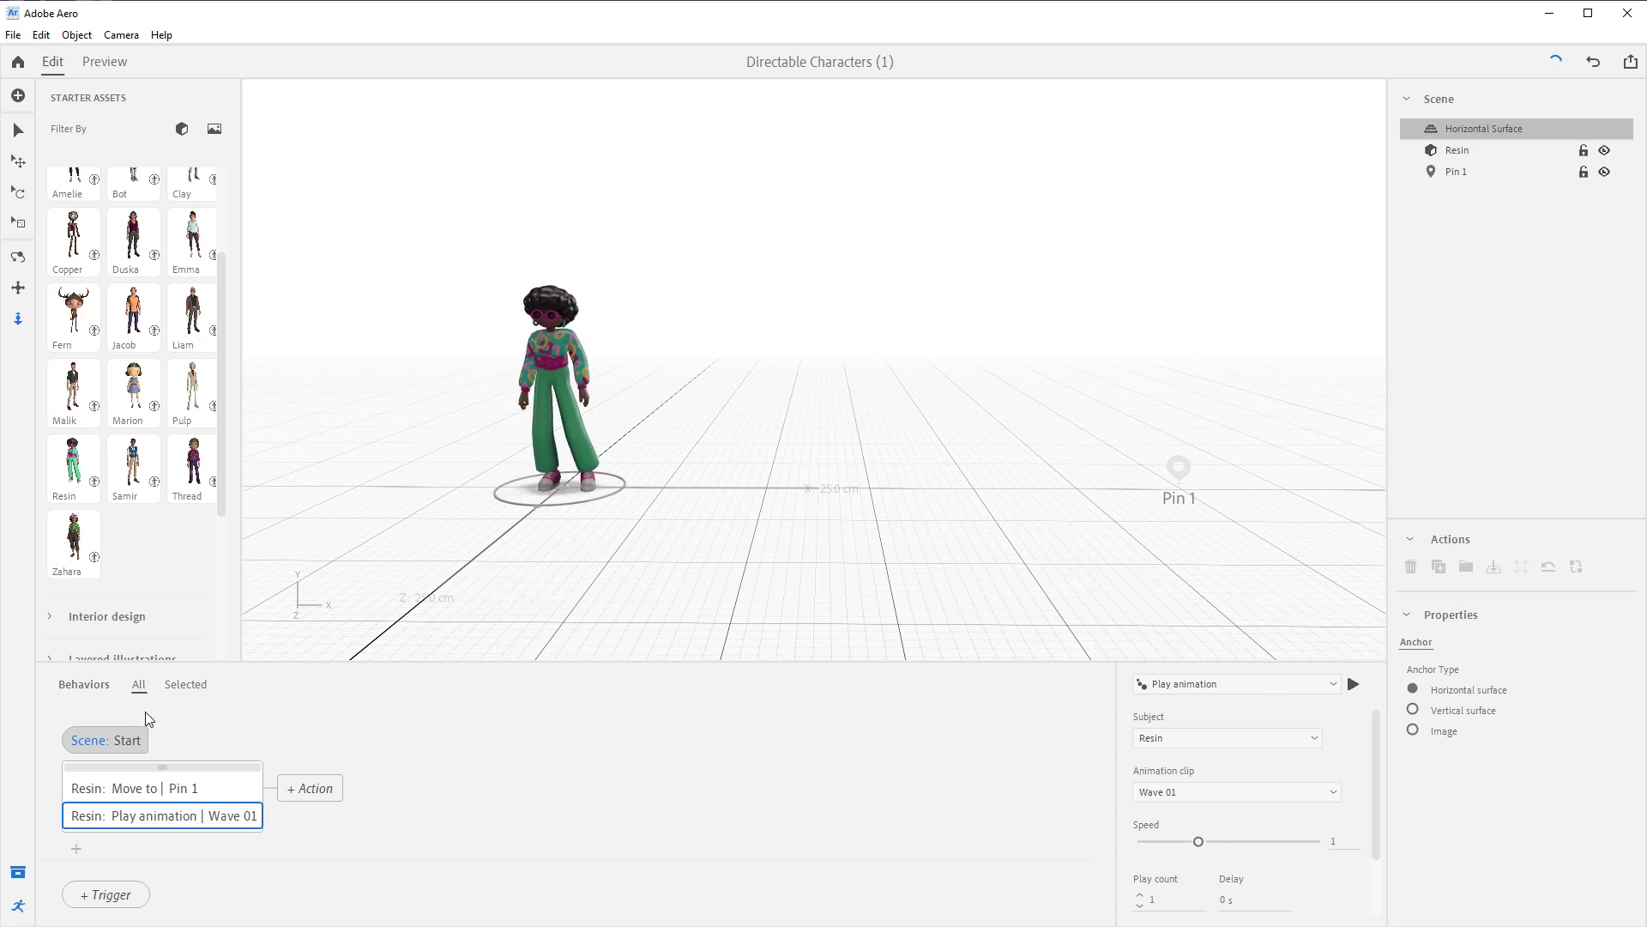
Step: Browse the other available action types and orbit the preview around the scene
click(79, 853)
click(78, 853)
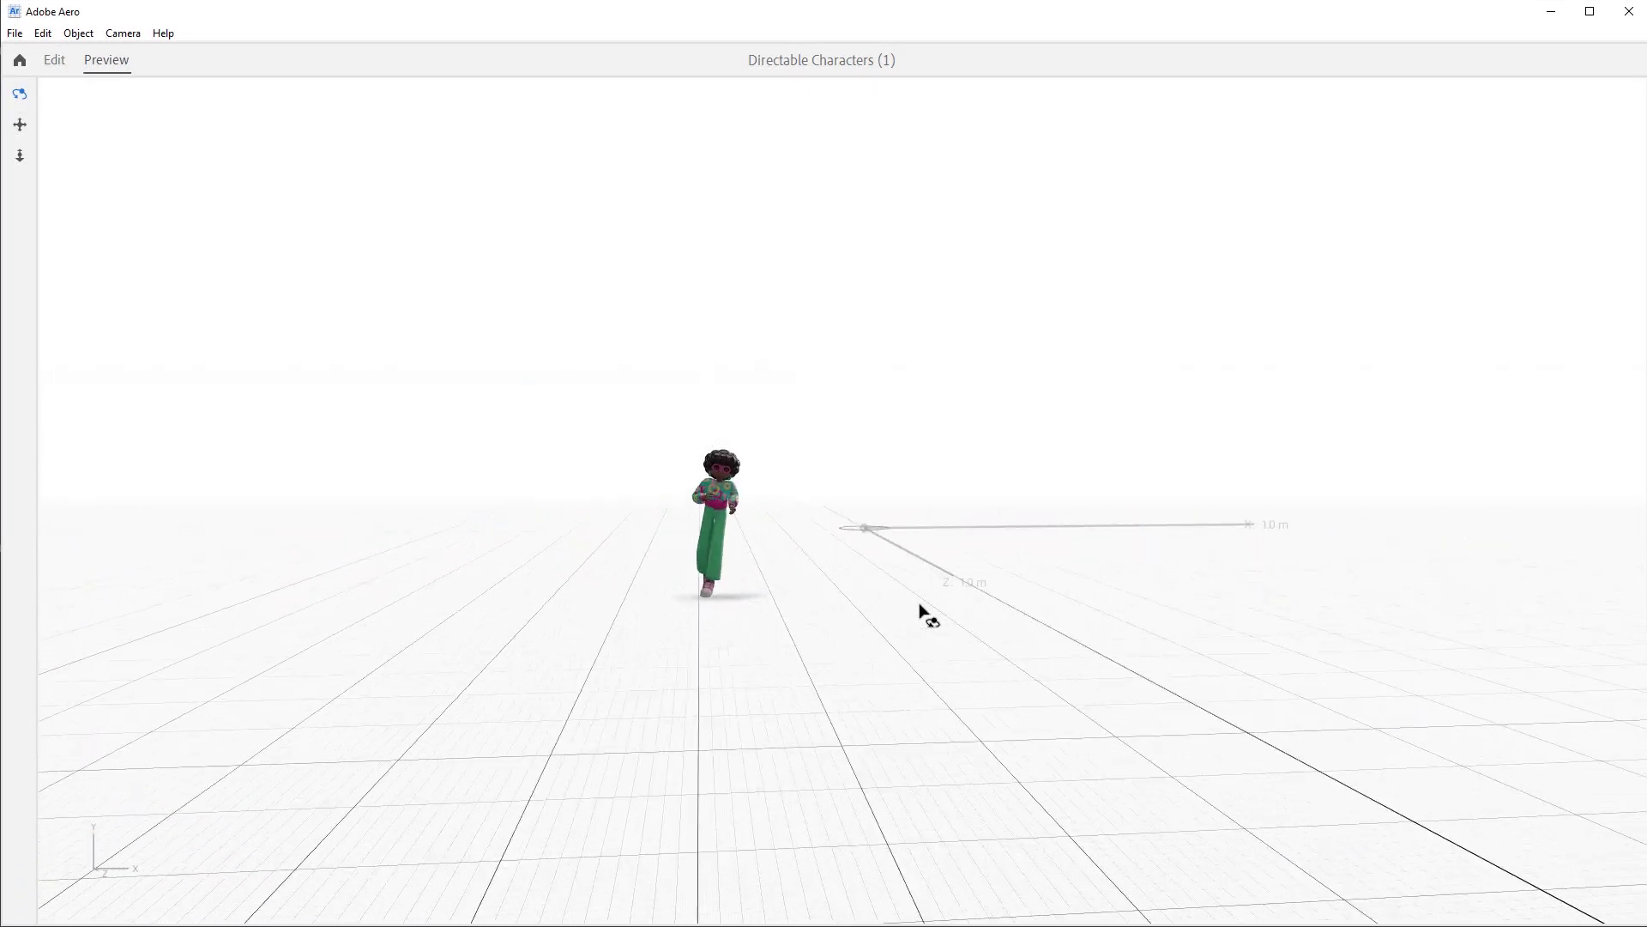
drag(918, 614, 900, 609)
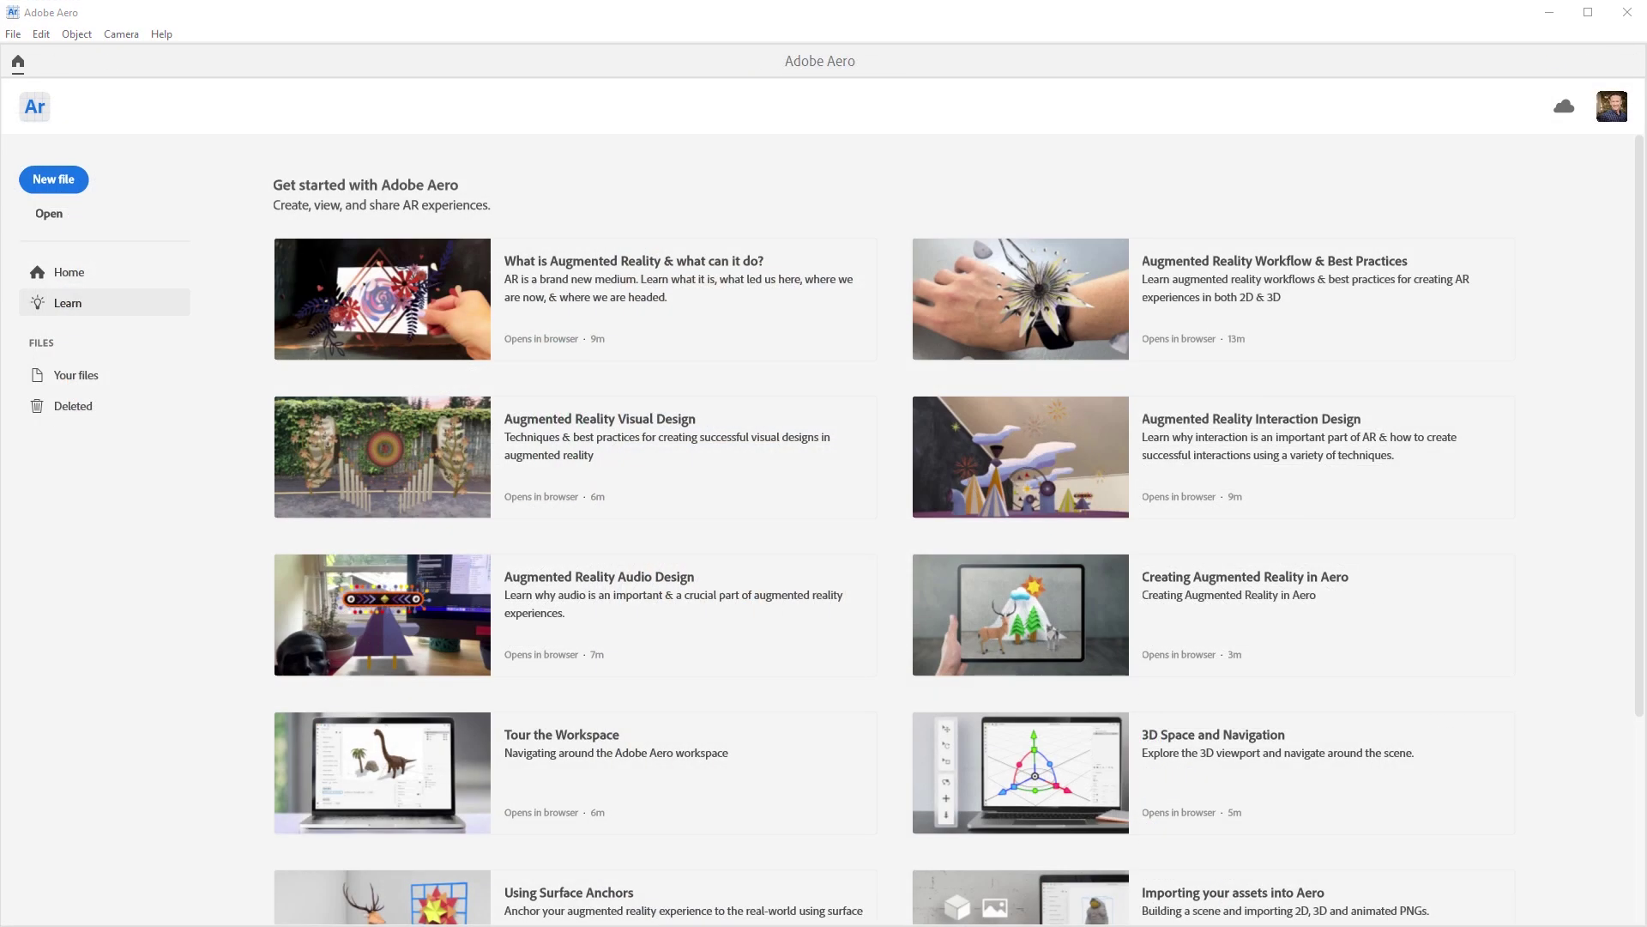
Step: Create a new project named 'Directable Characters'
click(53, 179)
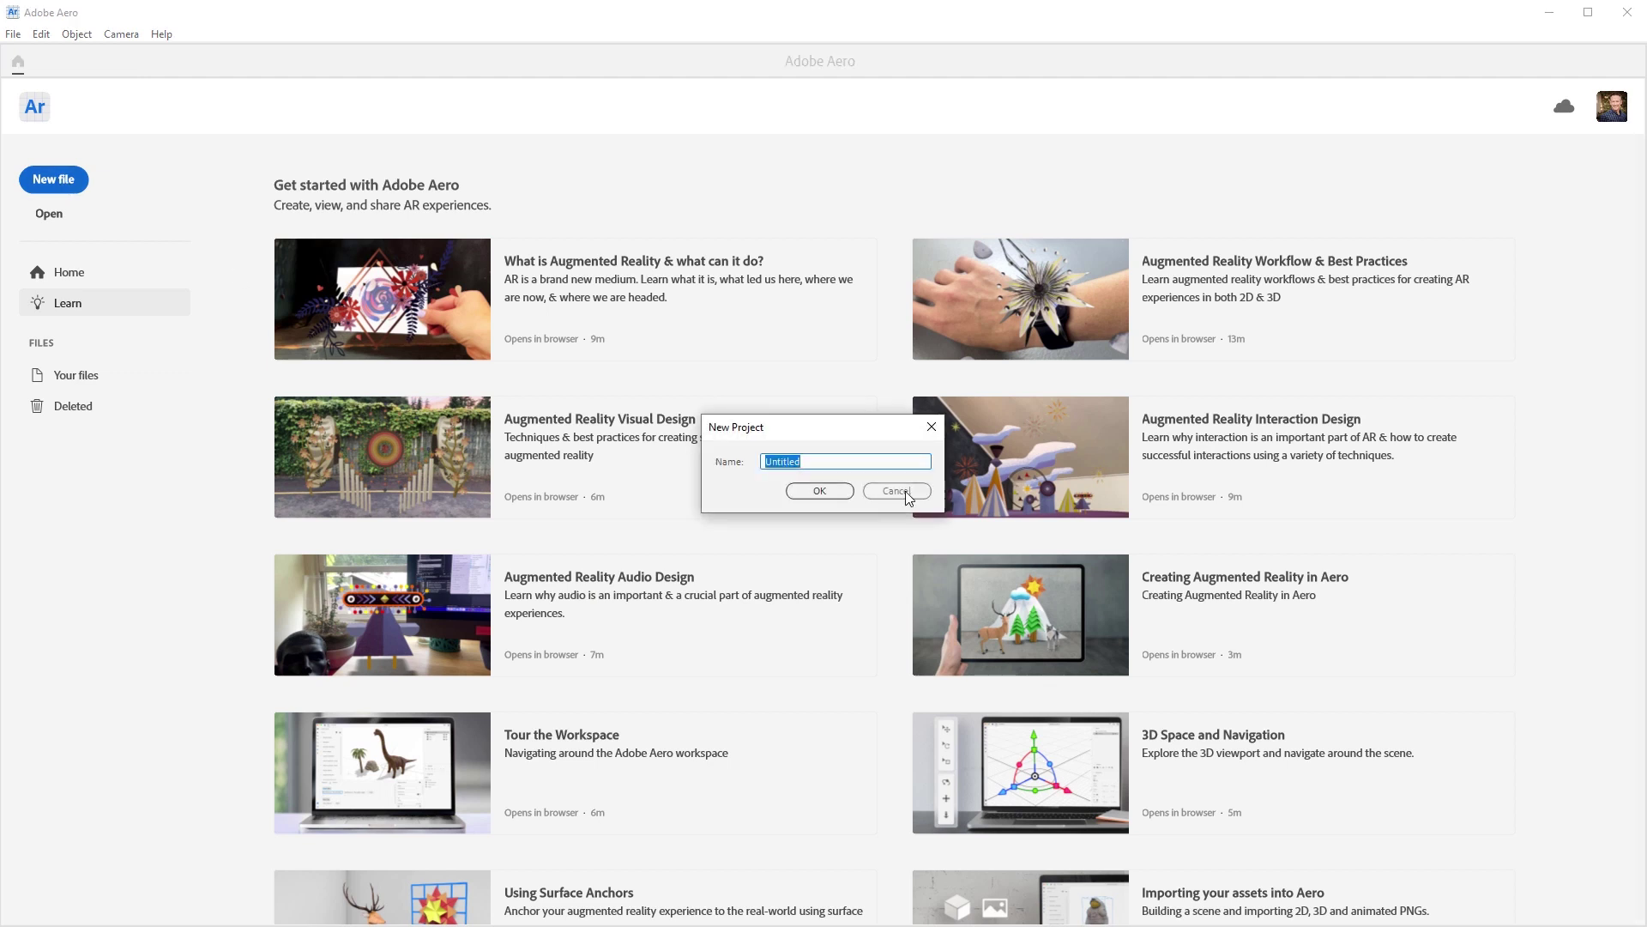
text(Dire)
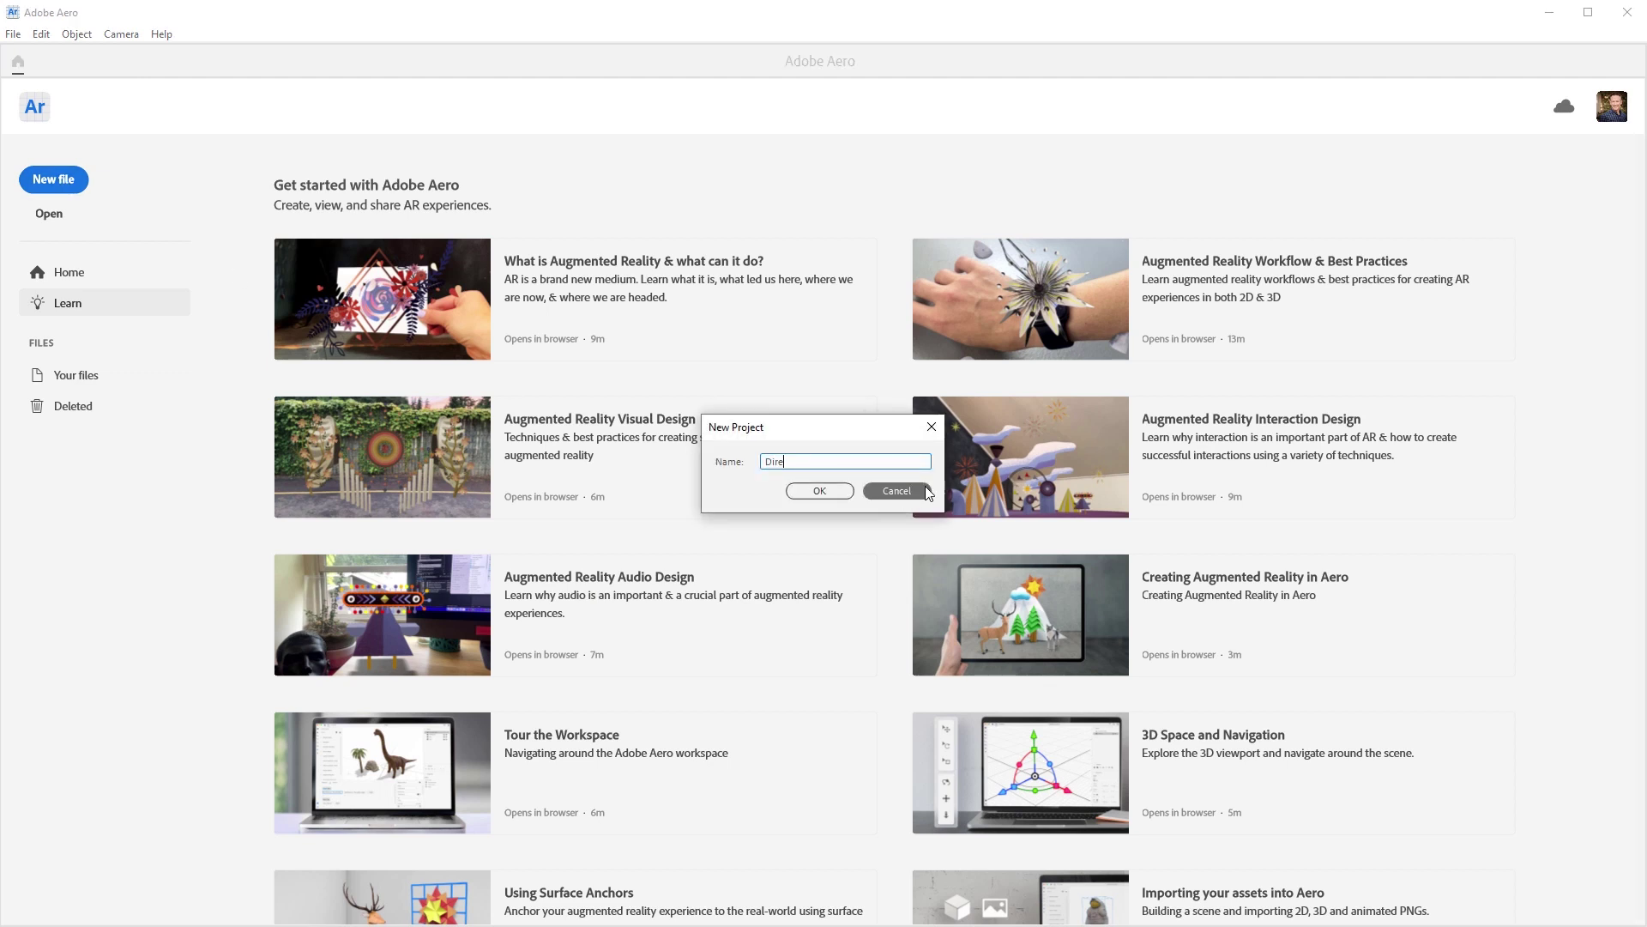
text(ctable Characters)
key(Return)
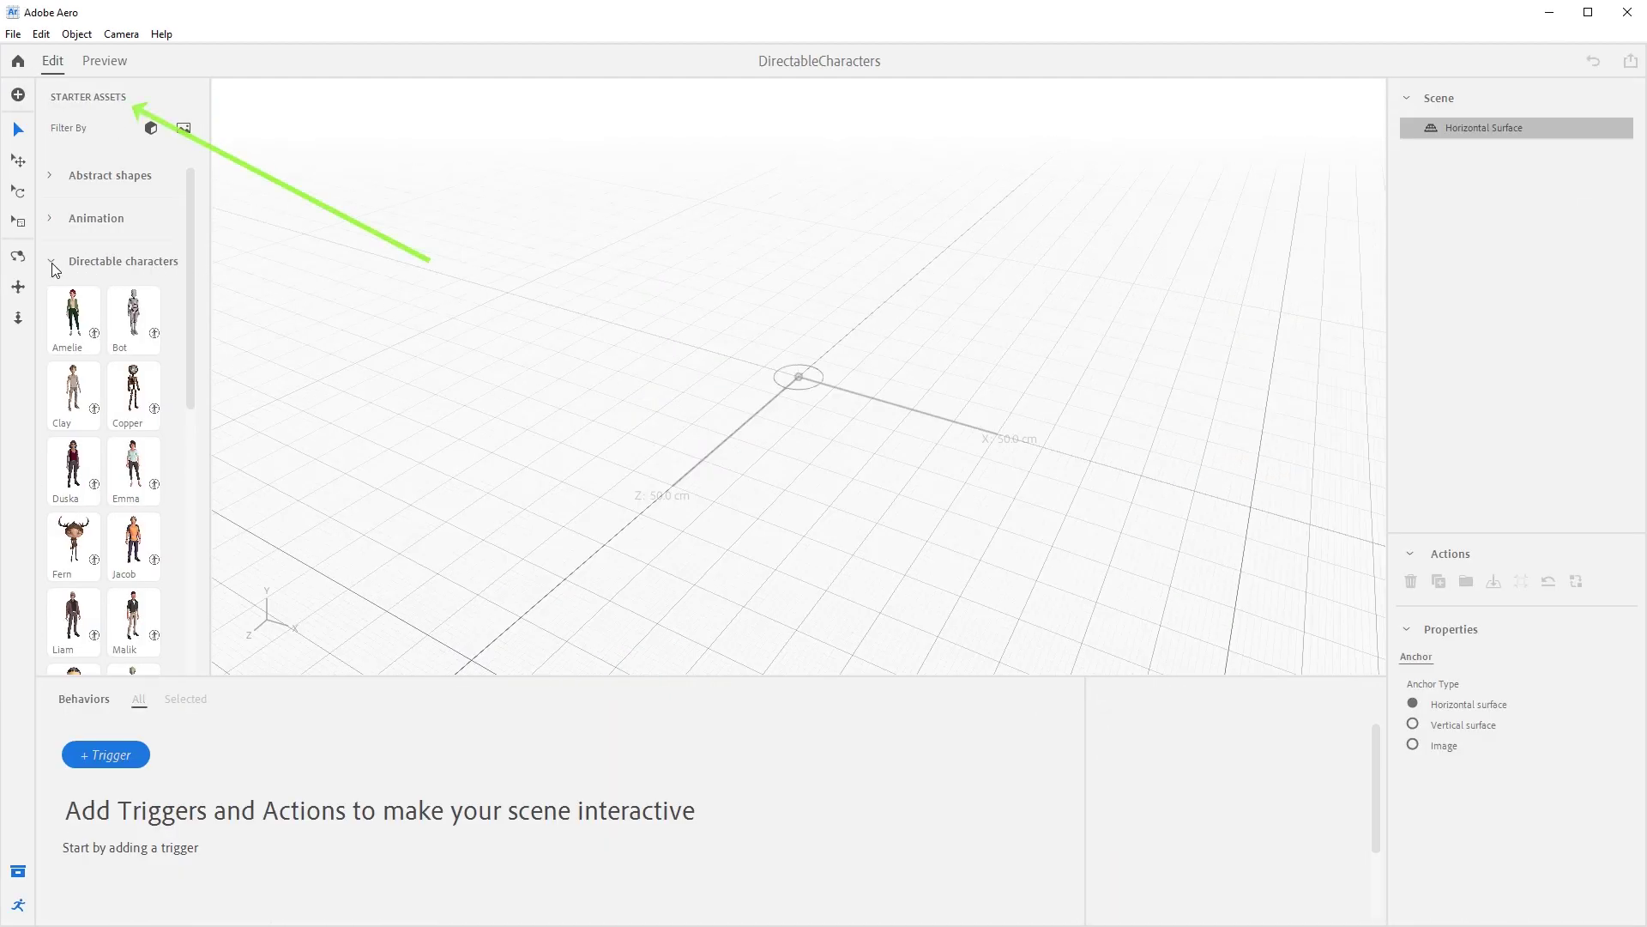
Step: Add the Marion character from the Directable characters assets
click(53, 262)
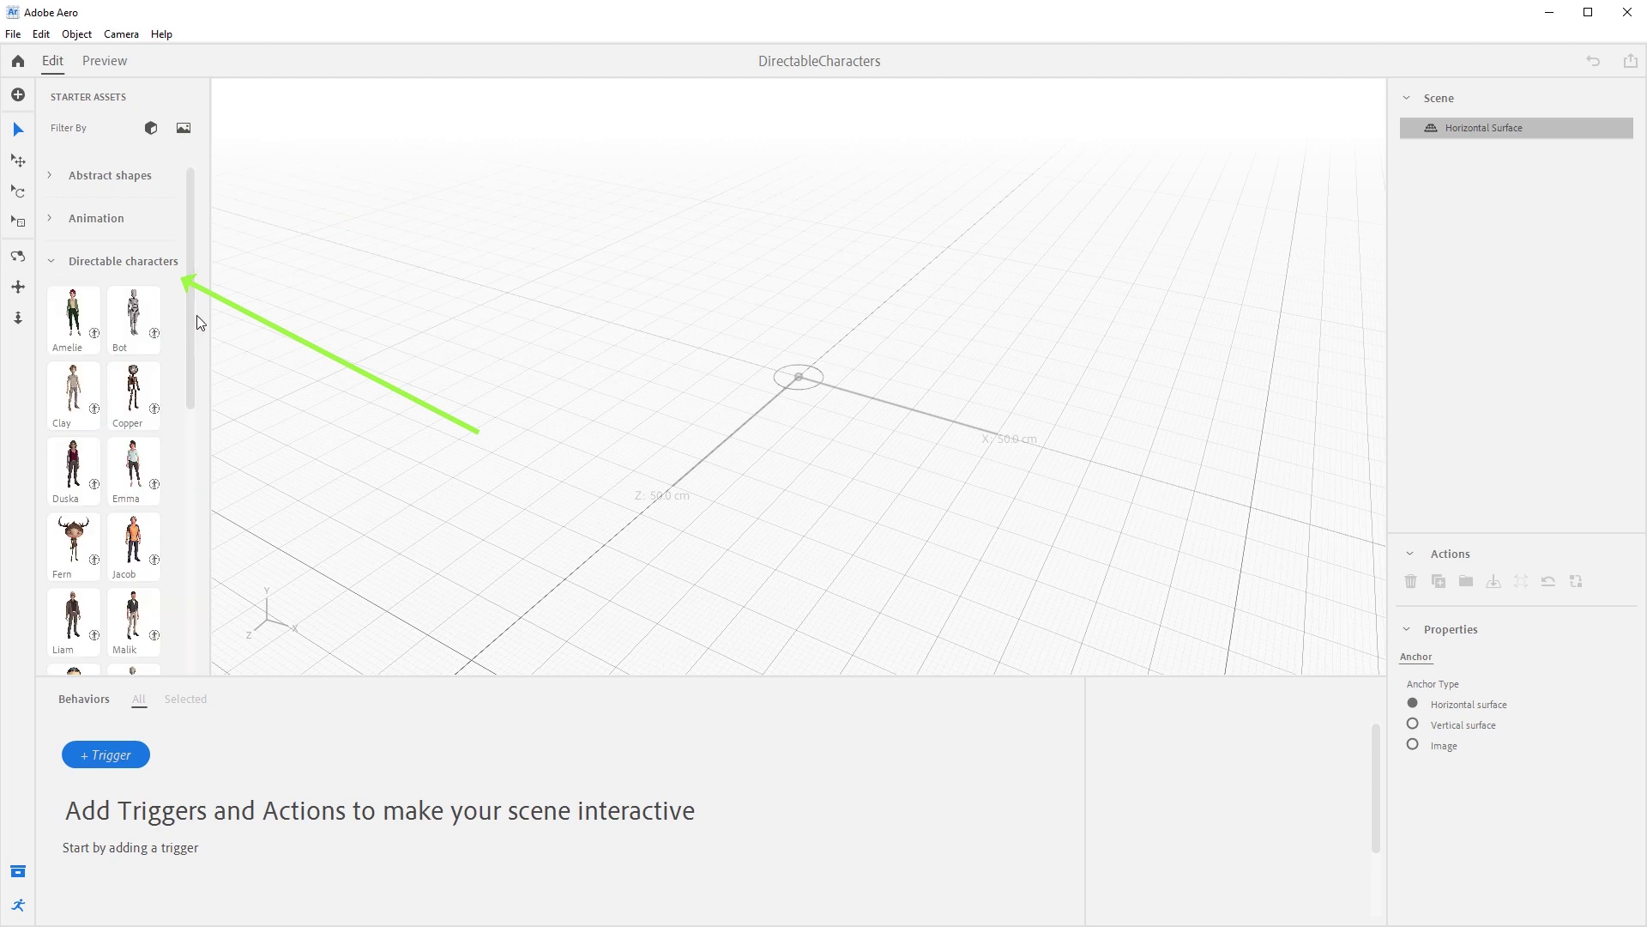
drag(192, 320, 190, 428)
click(90, 470)
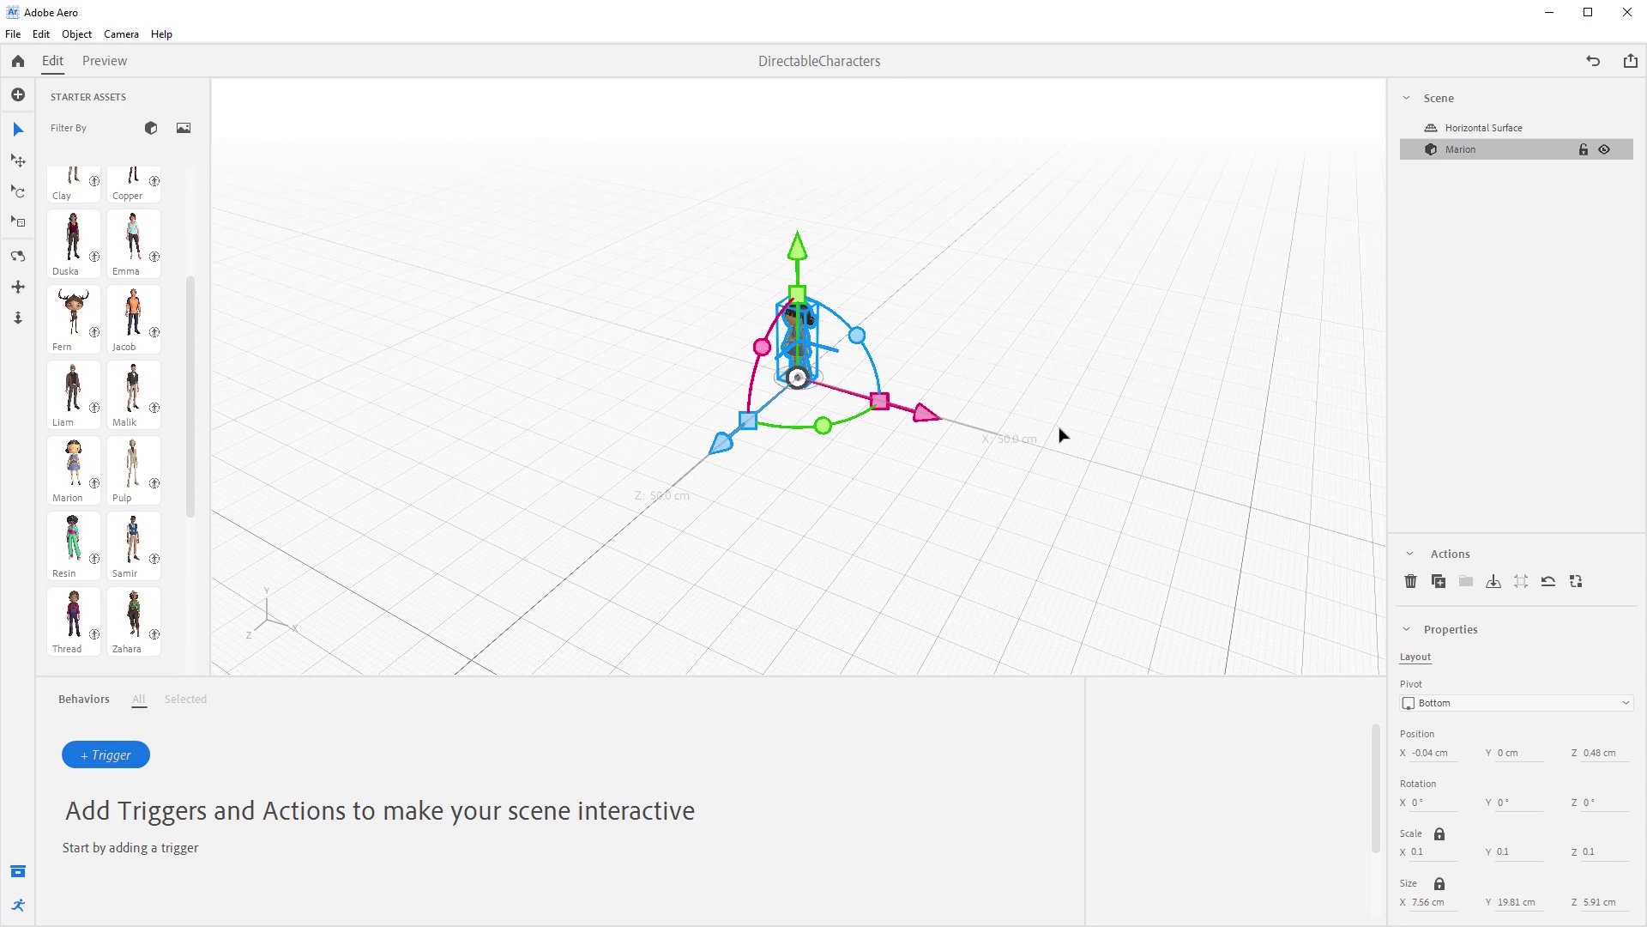
Step: Set Marion's X and Z position to 0 cm and frame all scene content
click(1434, 752)
key(ctrl+a)
text(0)
click(1510, 752)
click(1615, 754)
text(0)
key(Return)
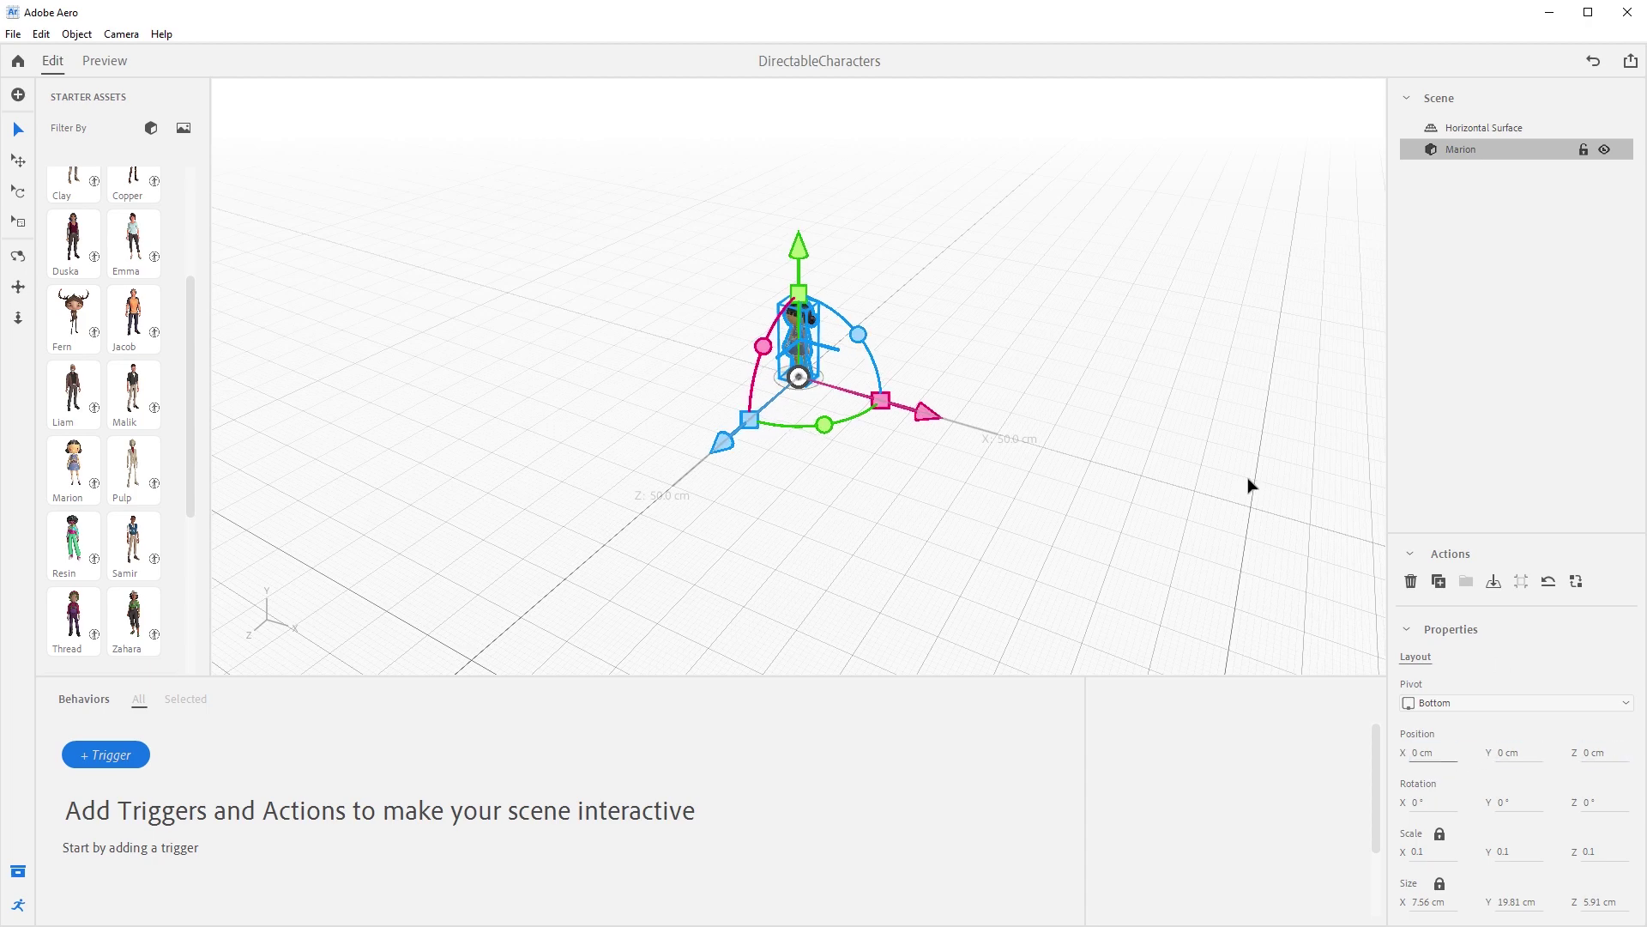
click(121, 34)
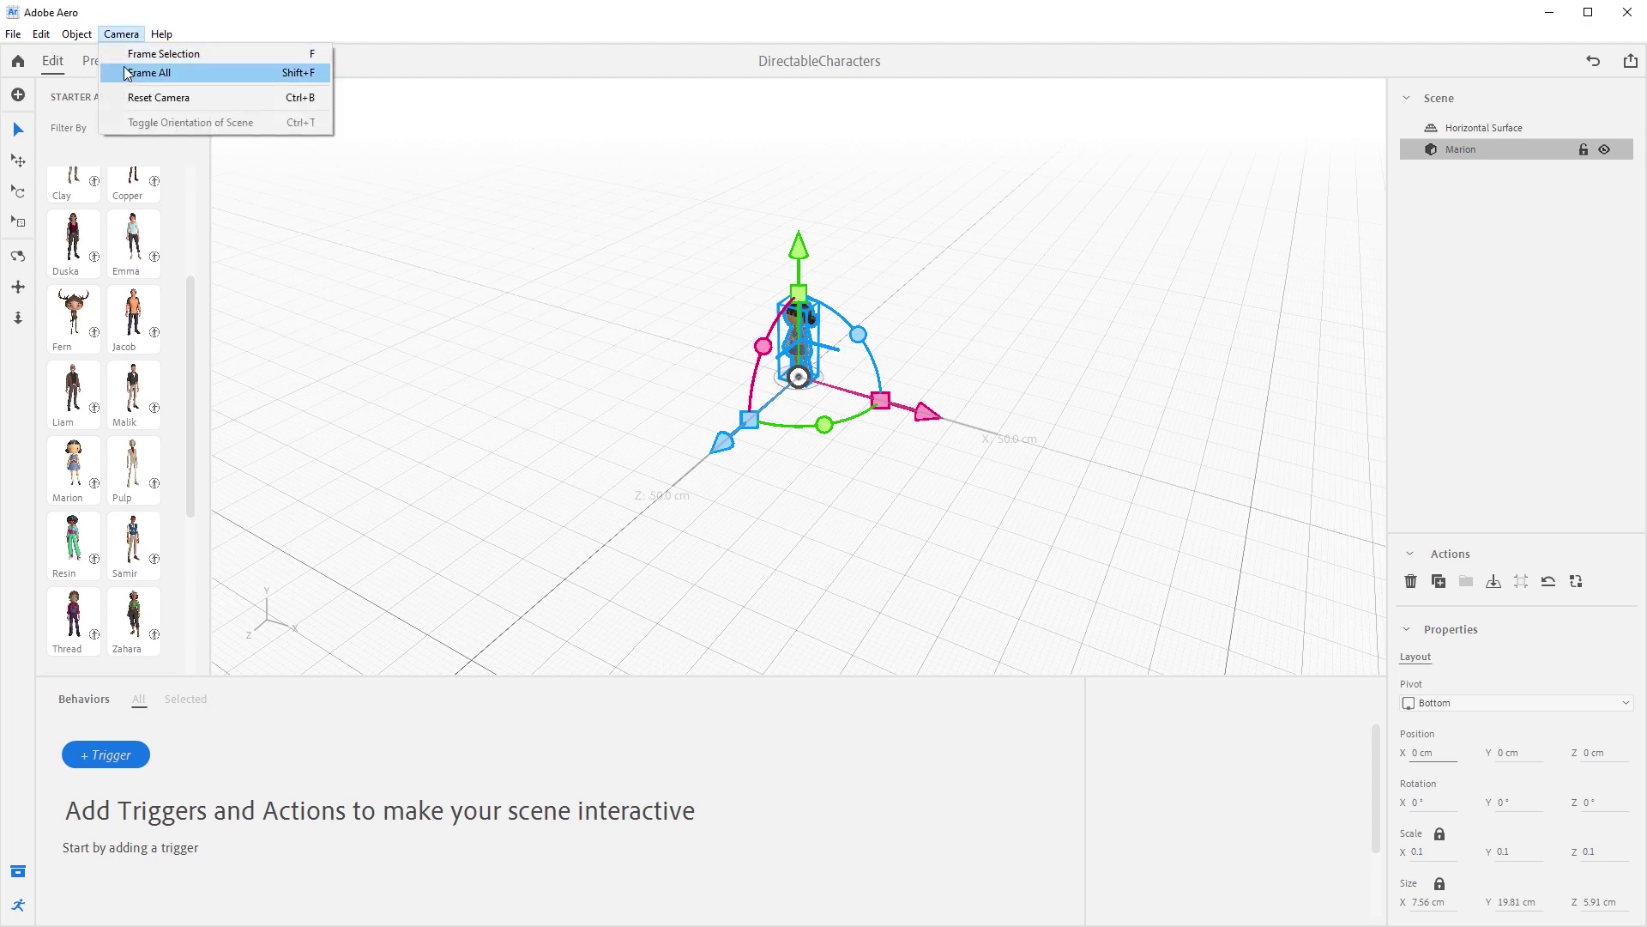
click(154, 69)
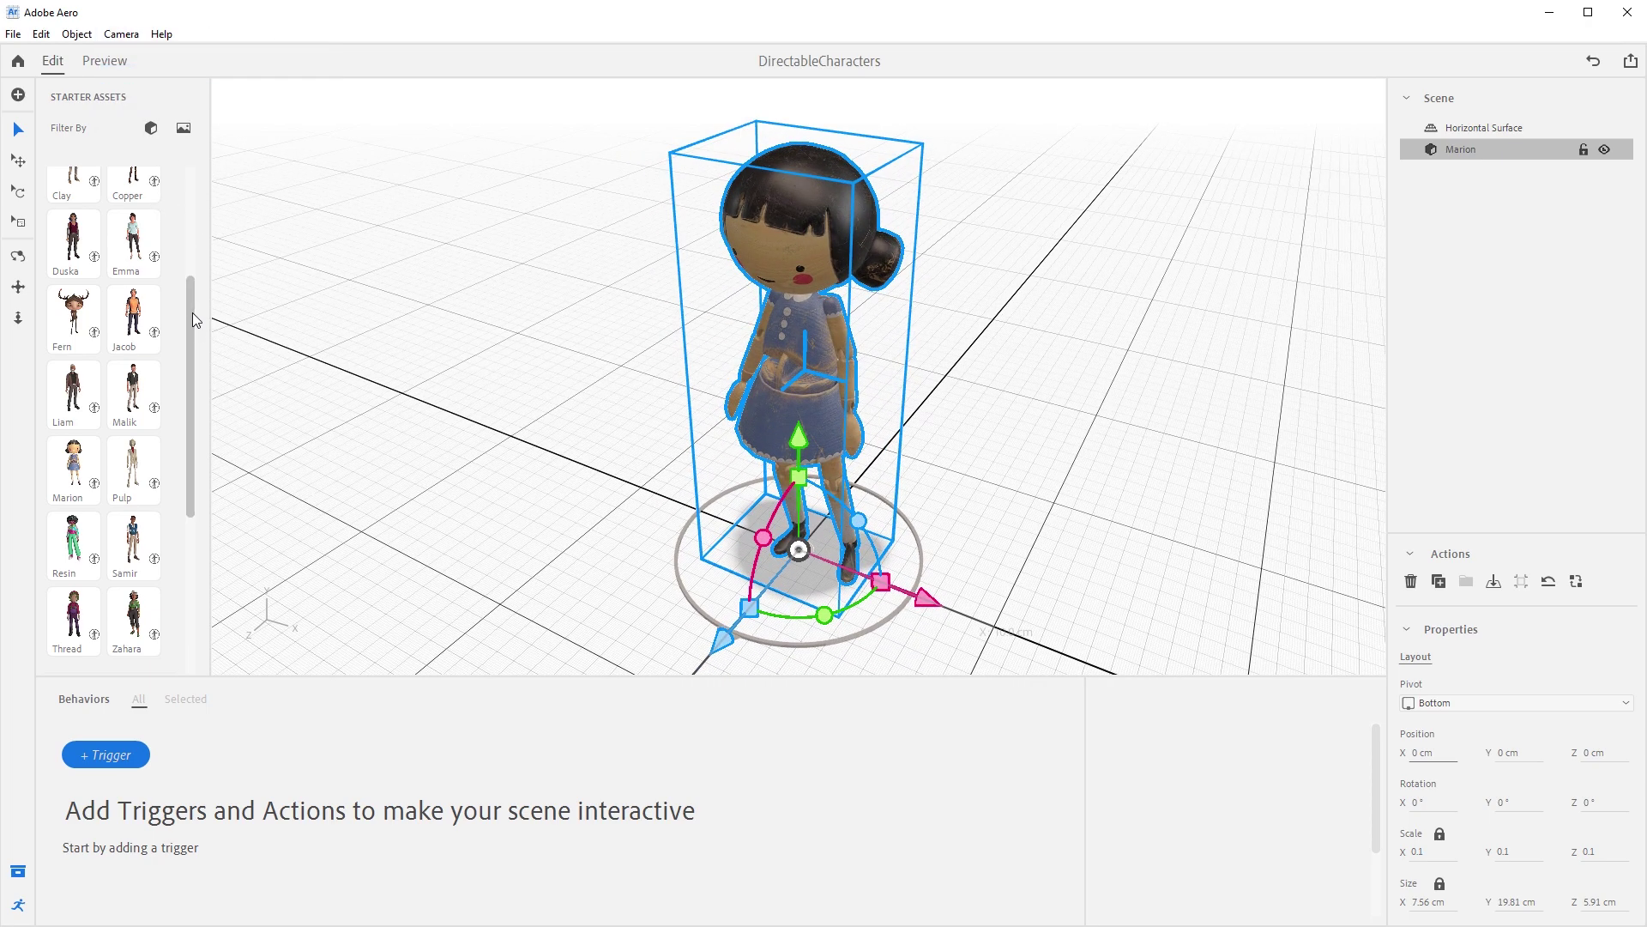
drag(189, 312, 206, 230)
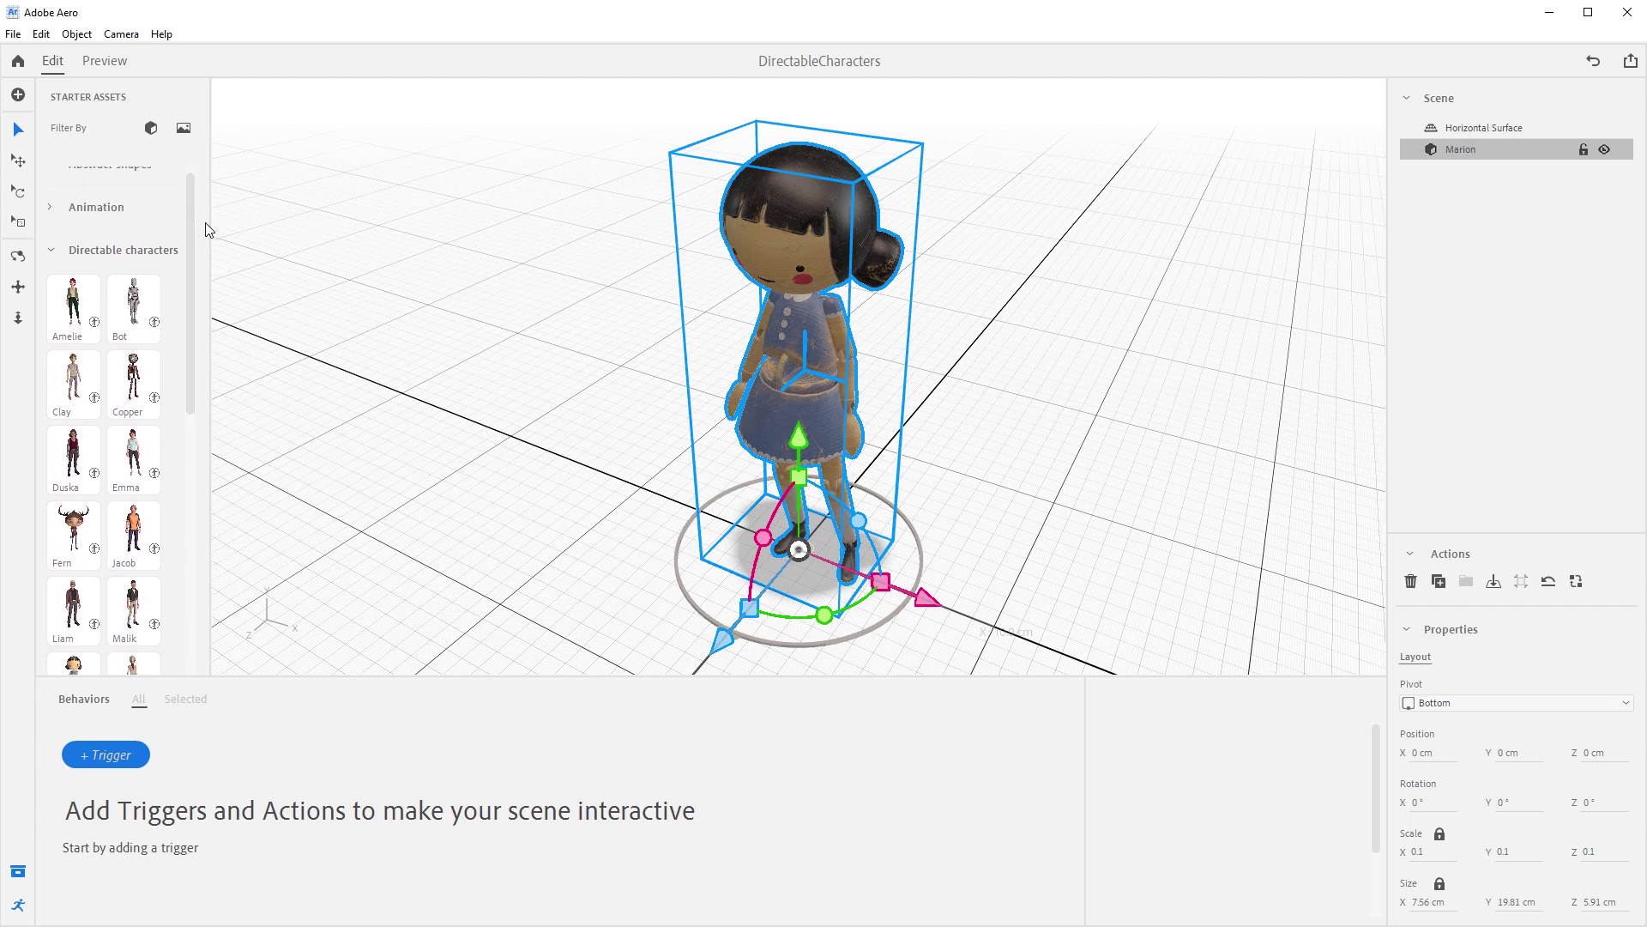
Step: Add Clay to the scene at X 26 cm and Z 30 cm
click(89, 382)
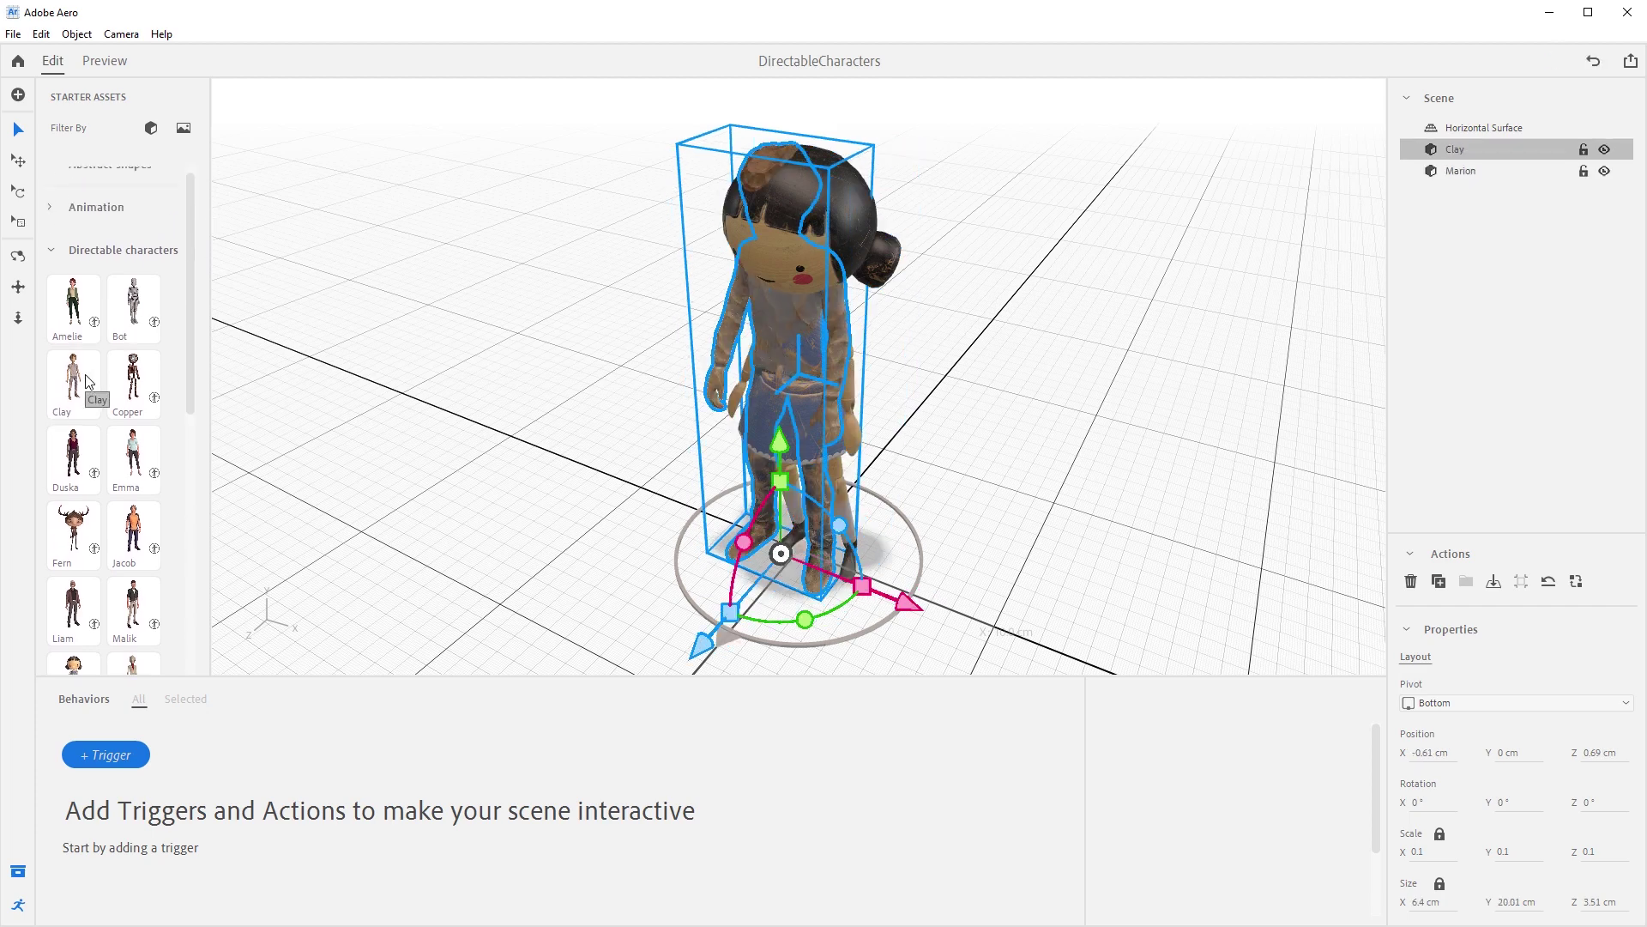
click(1441, 751)
text(26)
key(Return)
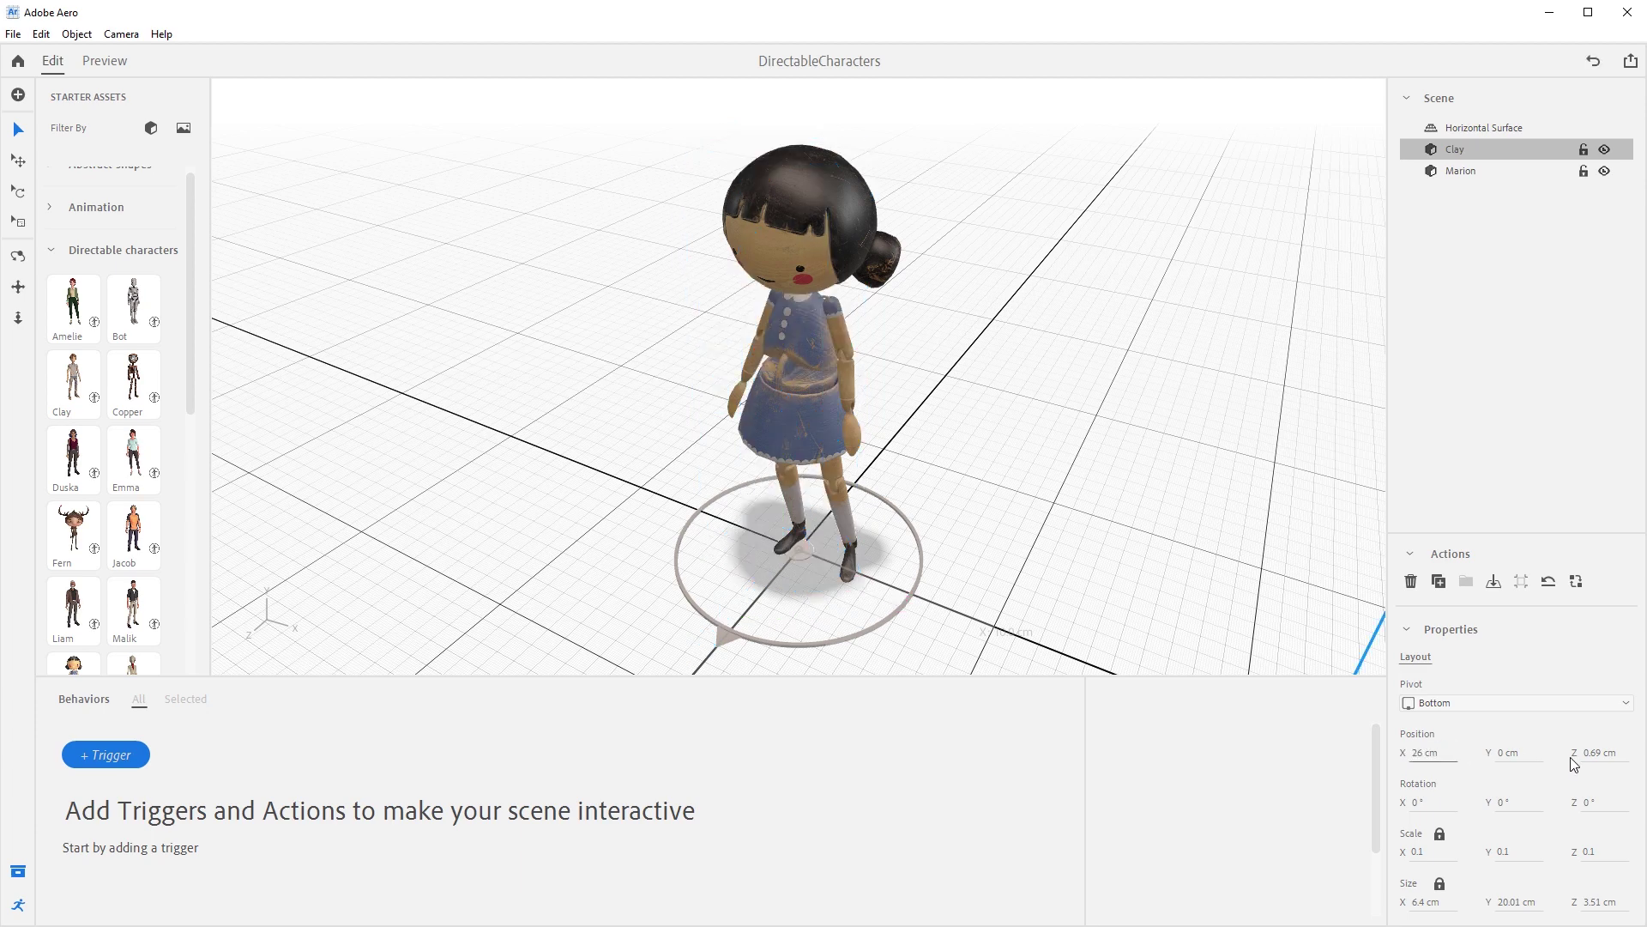
click(1609, 761)
text(30)
key(Return)
Step: Frame the view on Clay, then select Marion
click(121, 33)
click(145, 49)
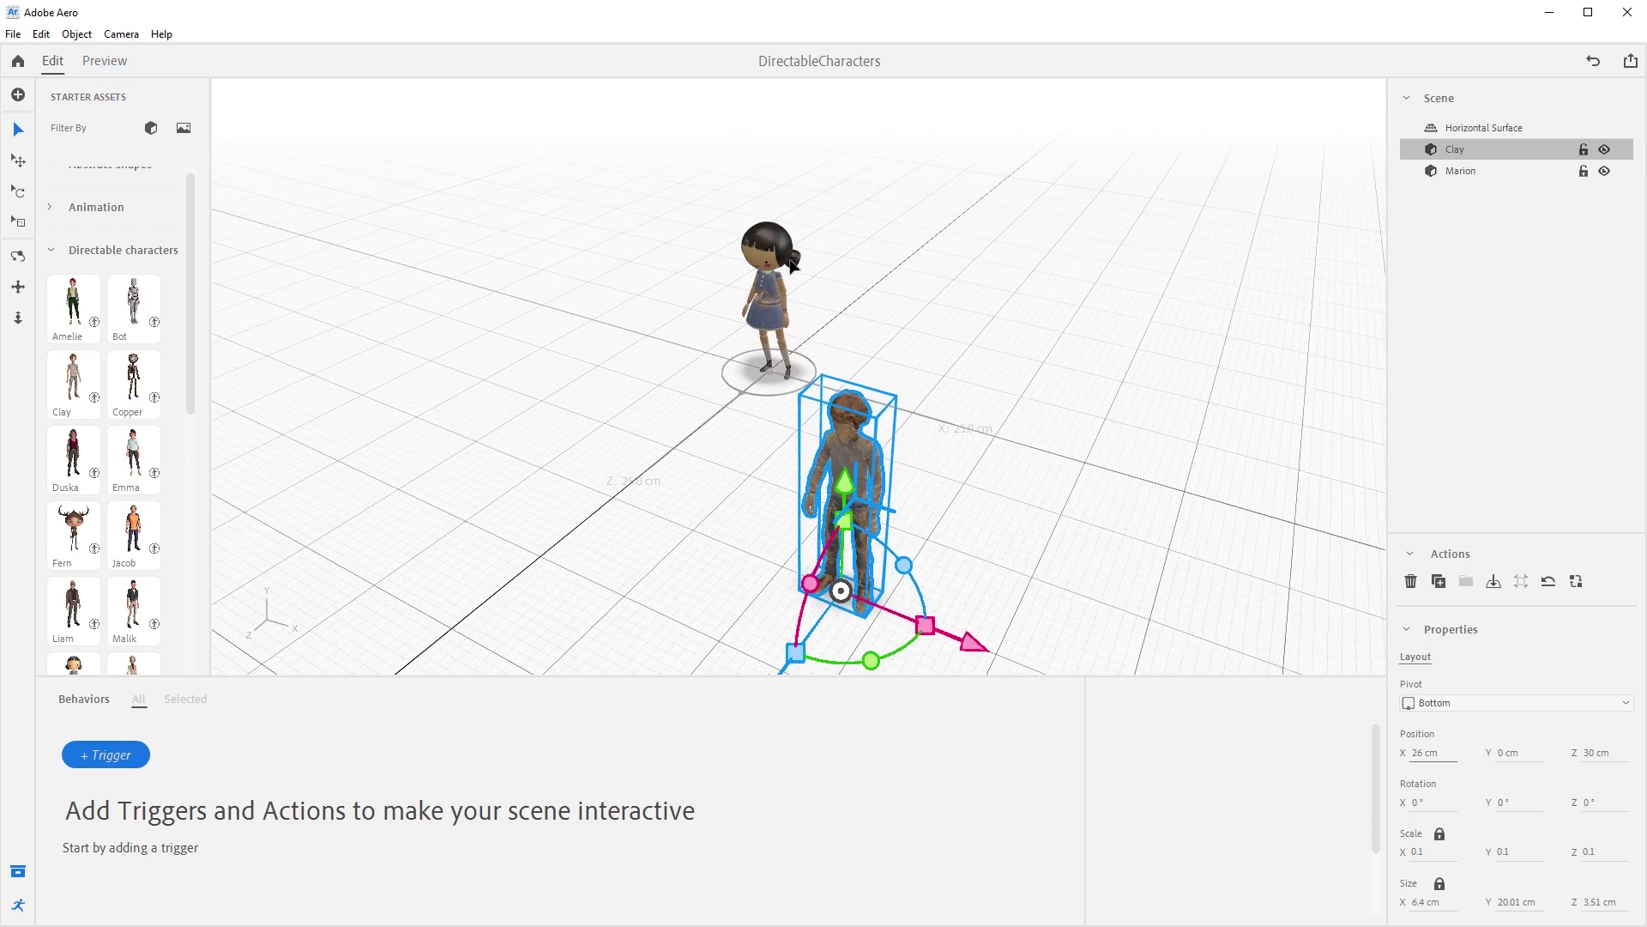
click(792, 263)
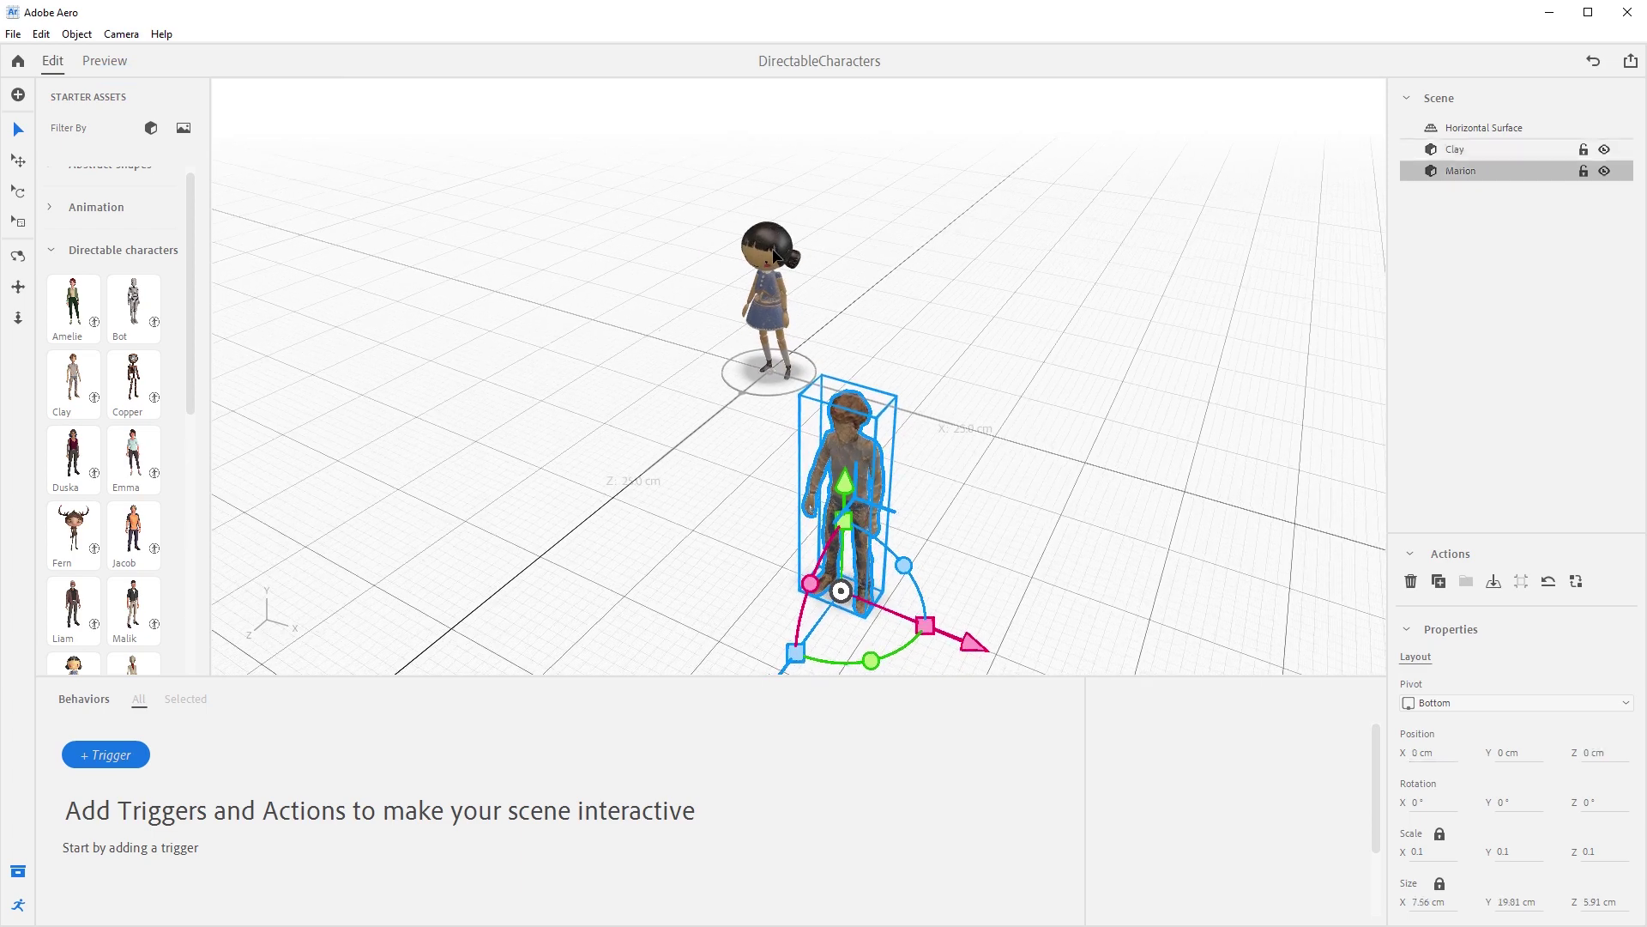
Step: Give Marion a Tap trigger followed by a Move to action
click(110, 766)
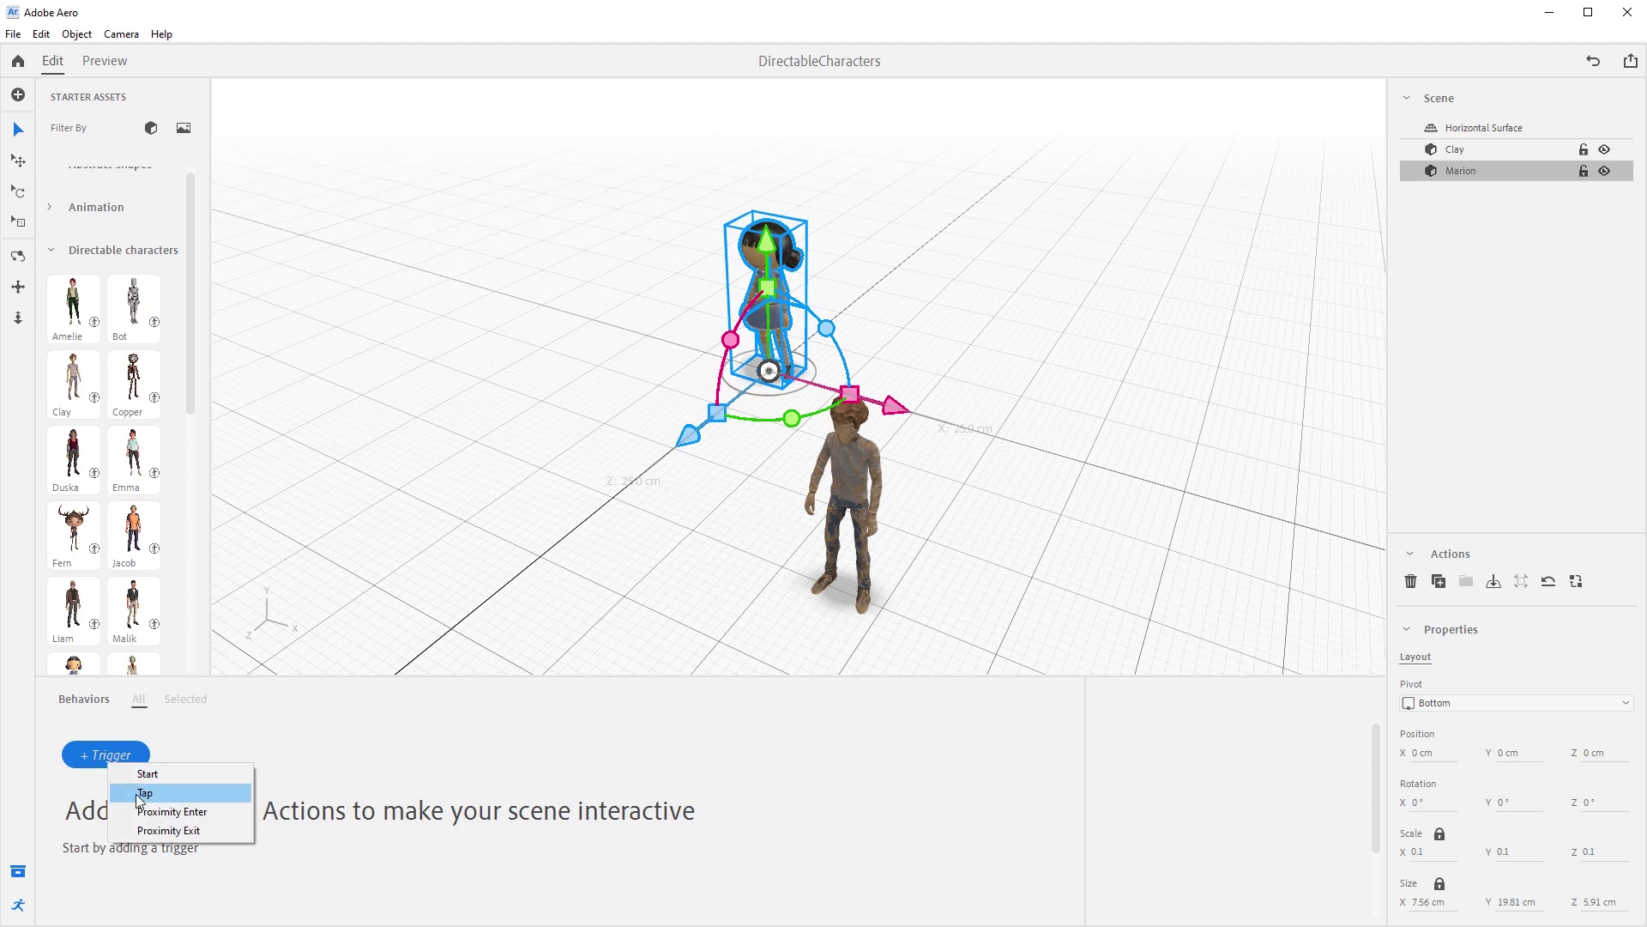
click(139, 792)
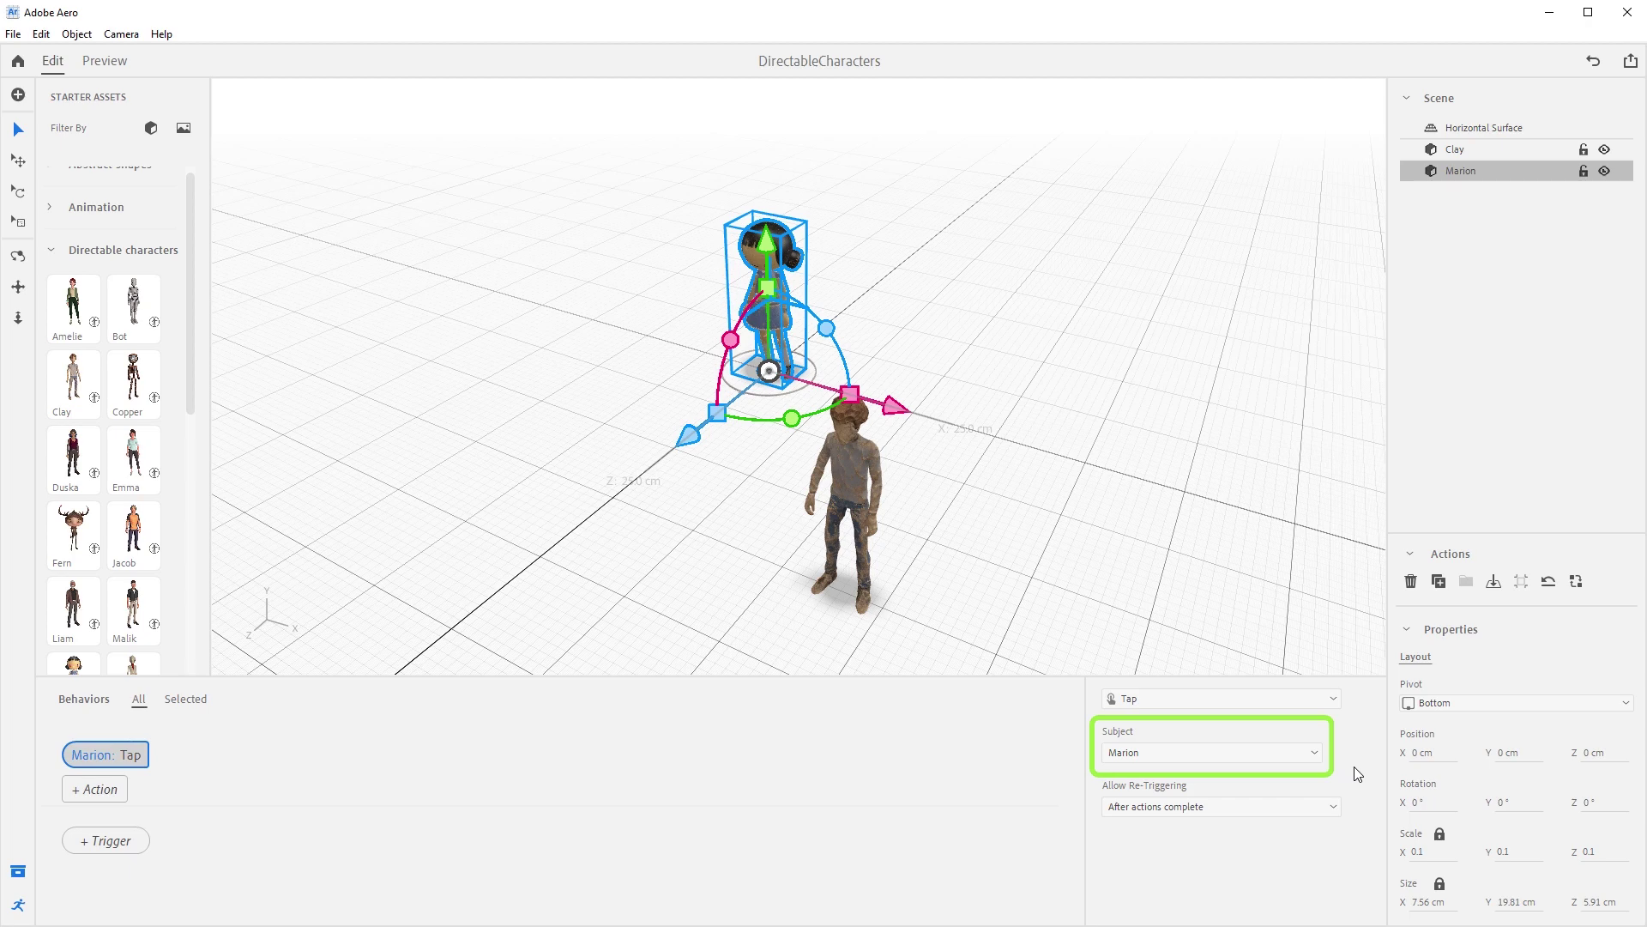
click(86, 800)
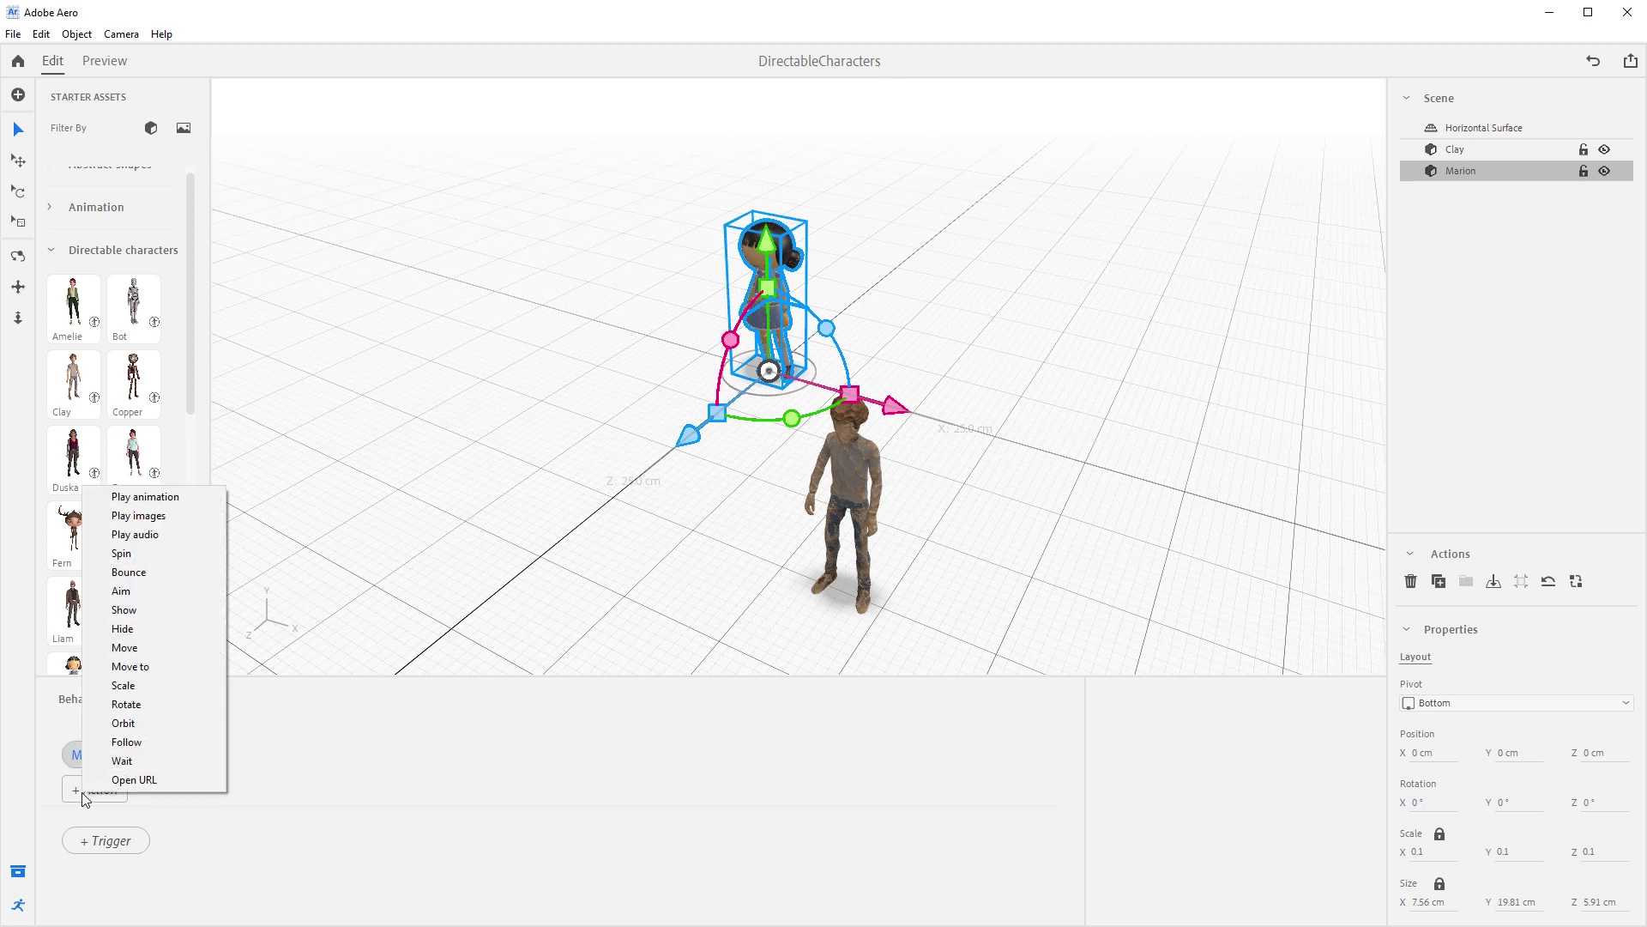
click(129, 667)
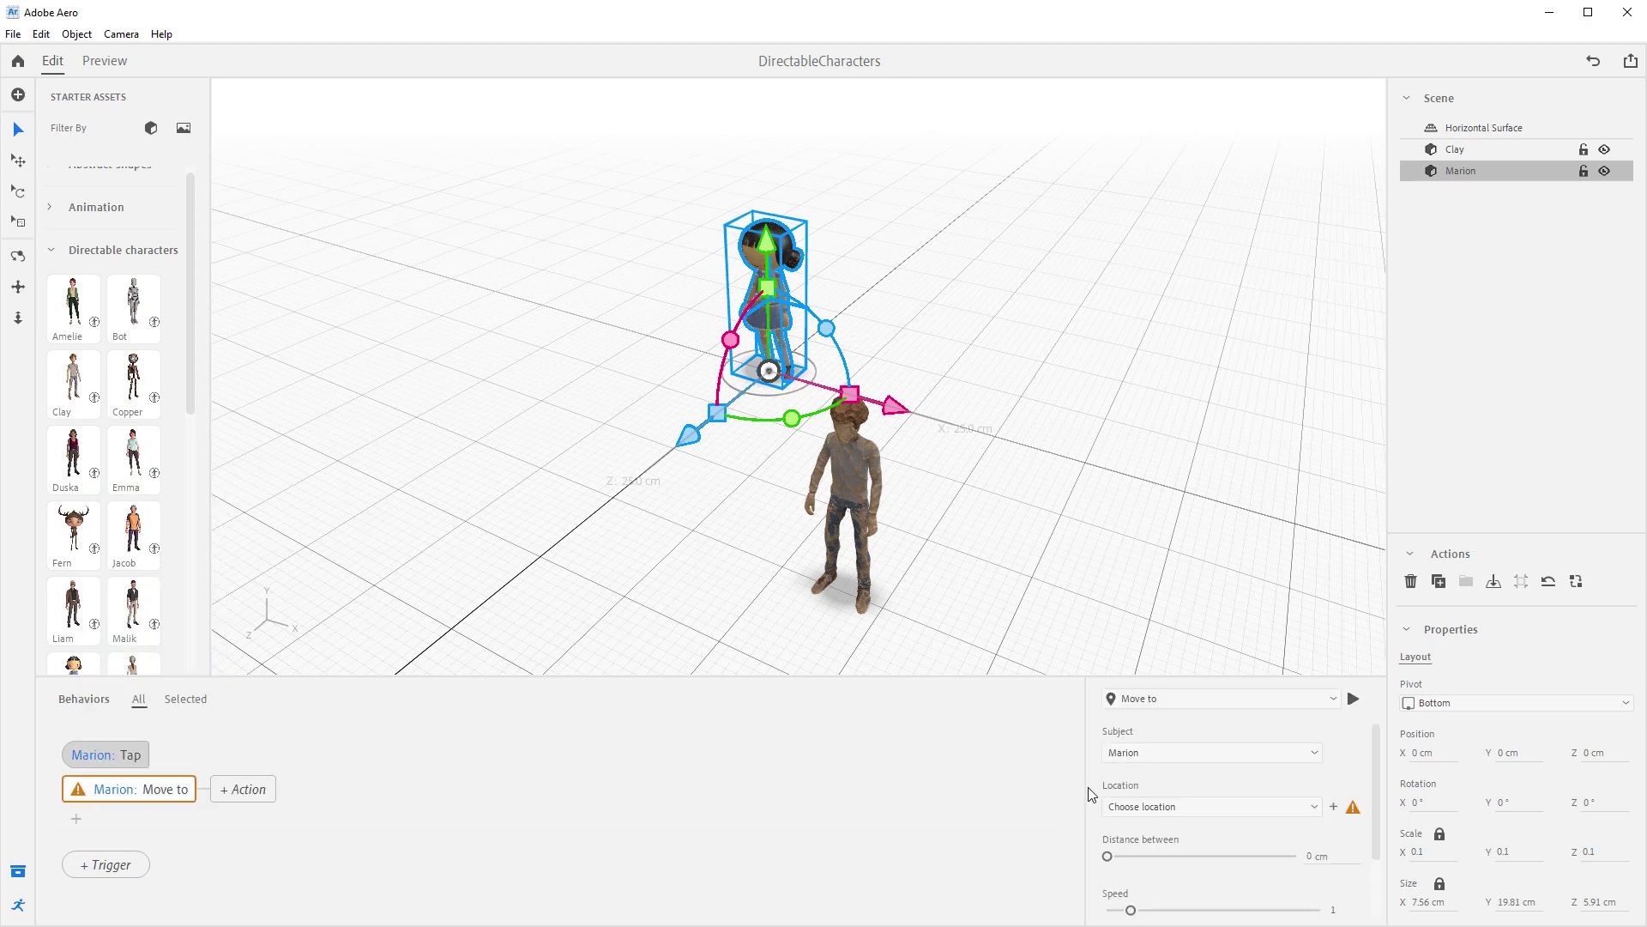
Step: Create Pin 1 as the move destination, positioned at X 0 cm and Z 30 cm
click(1335, 807)
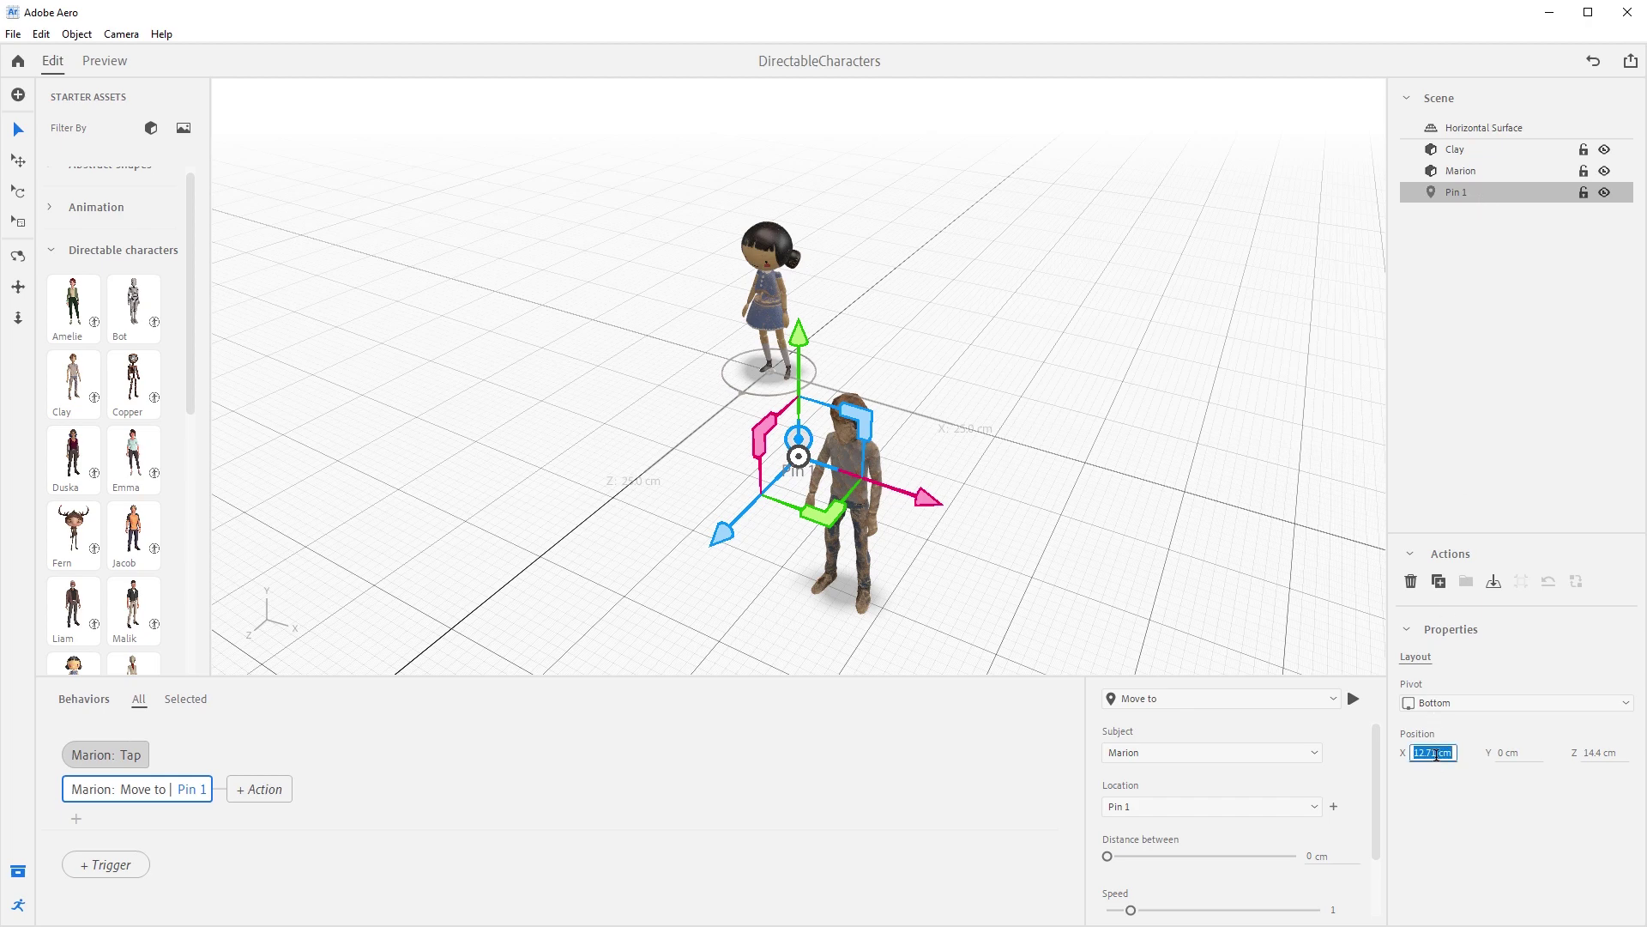
key(Return)
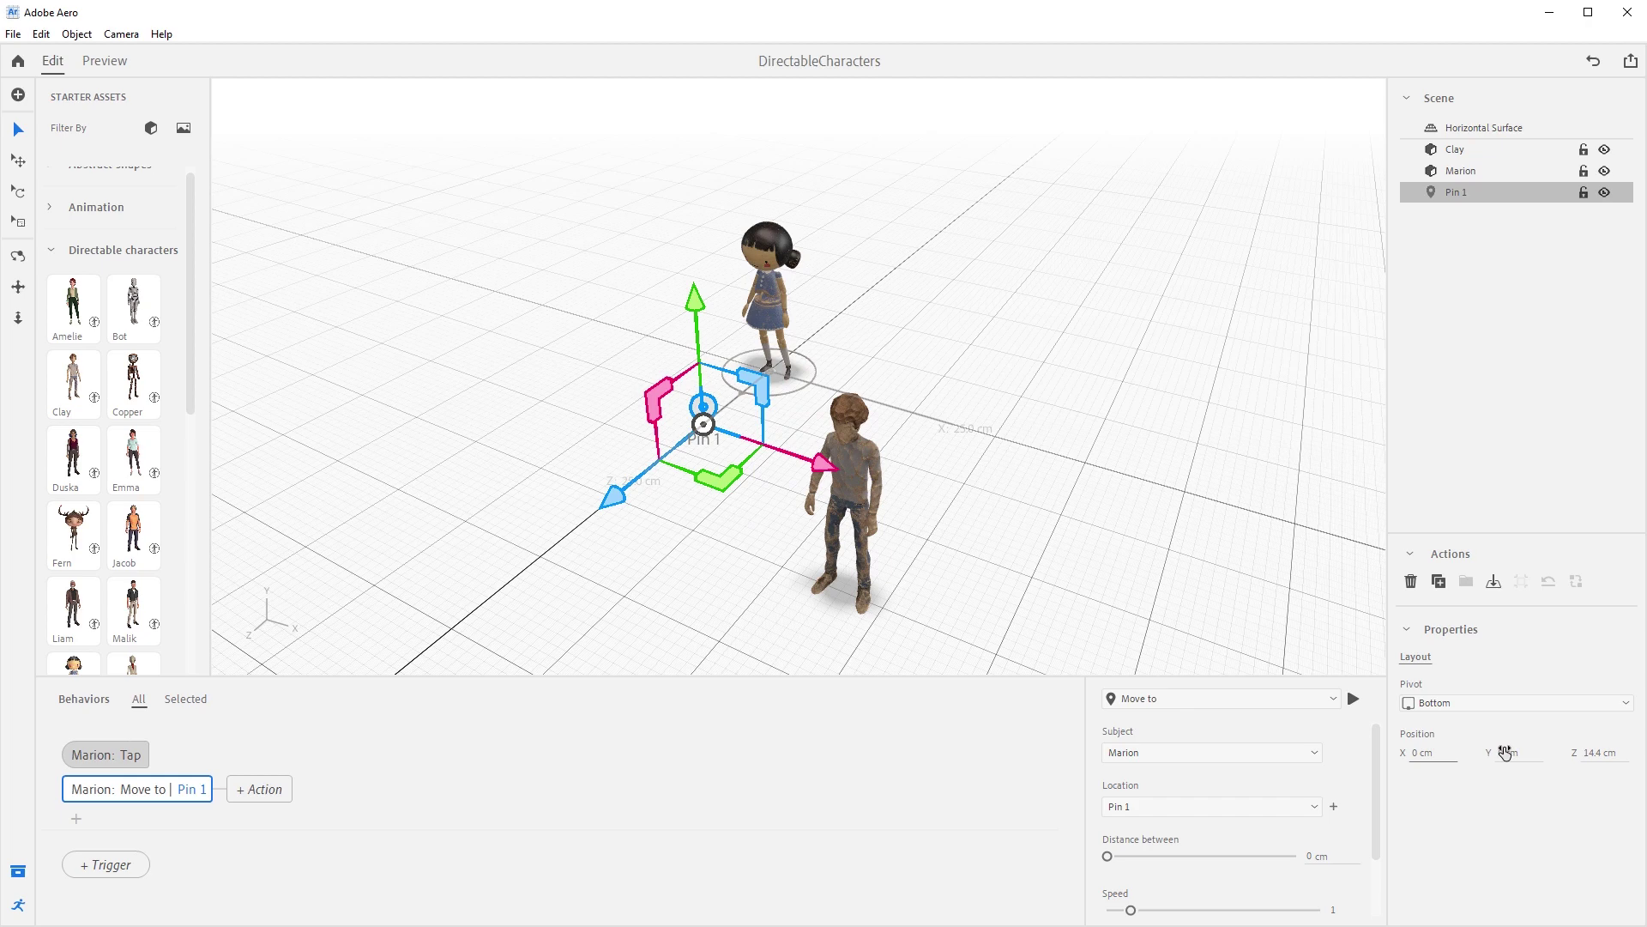
text(30)
key(Return)
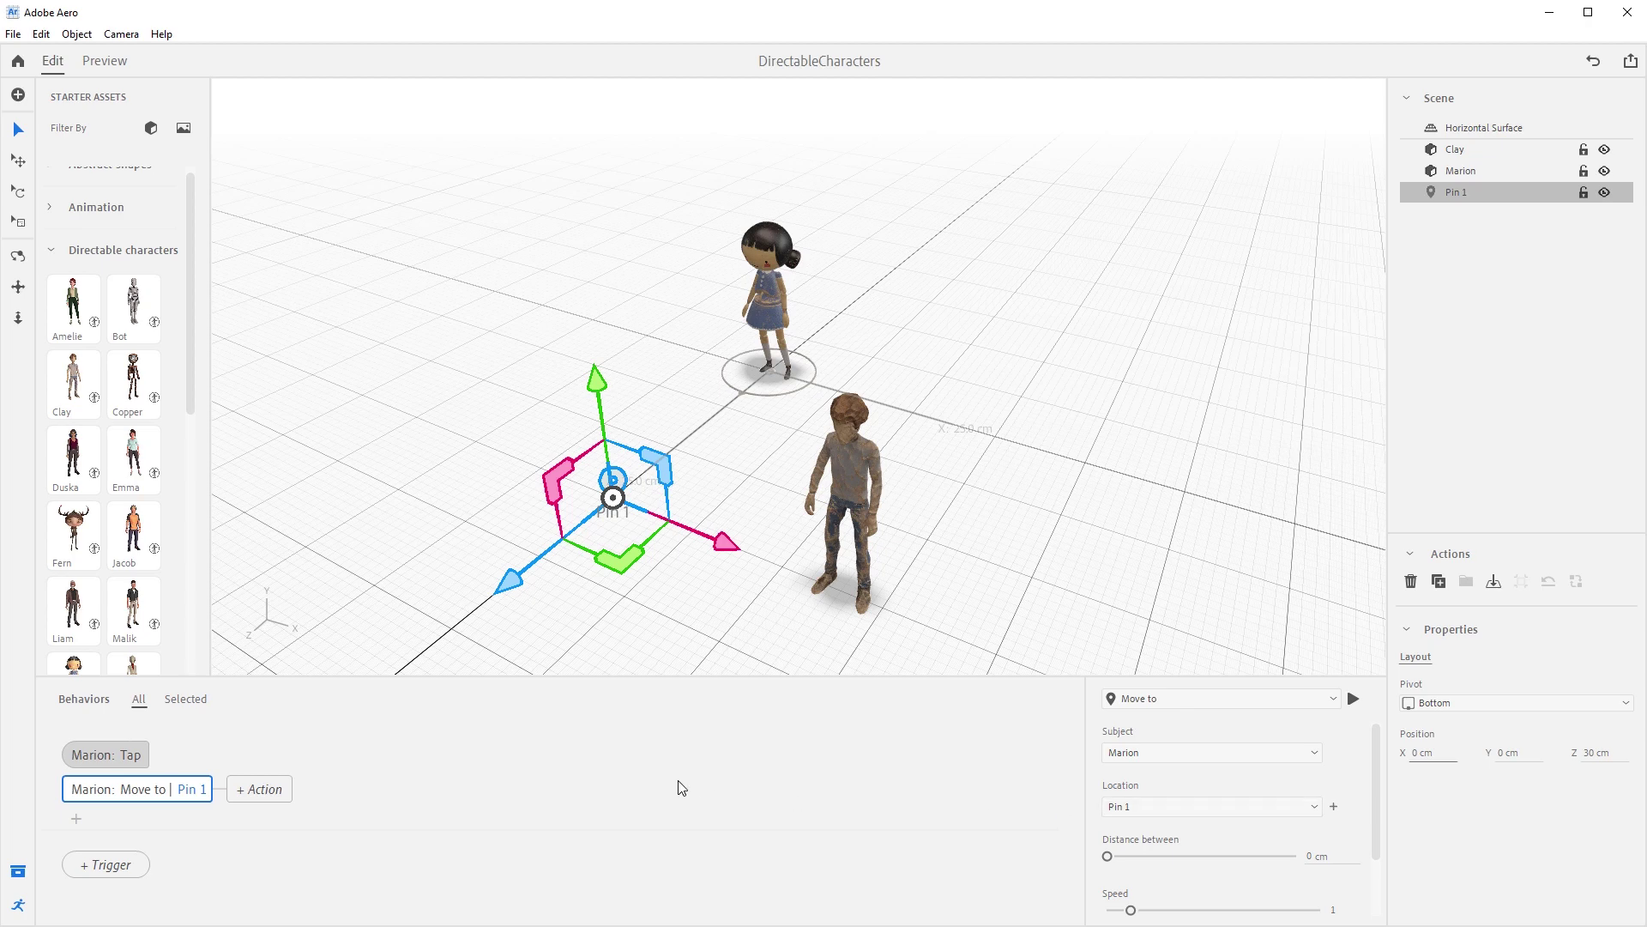
Step: Add a Play animation action with Marion performing the Point left 02 clip
click(235, 795)
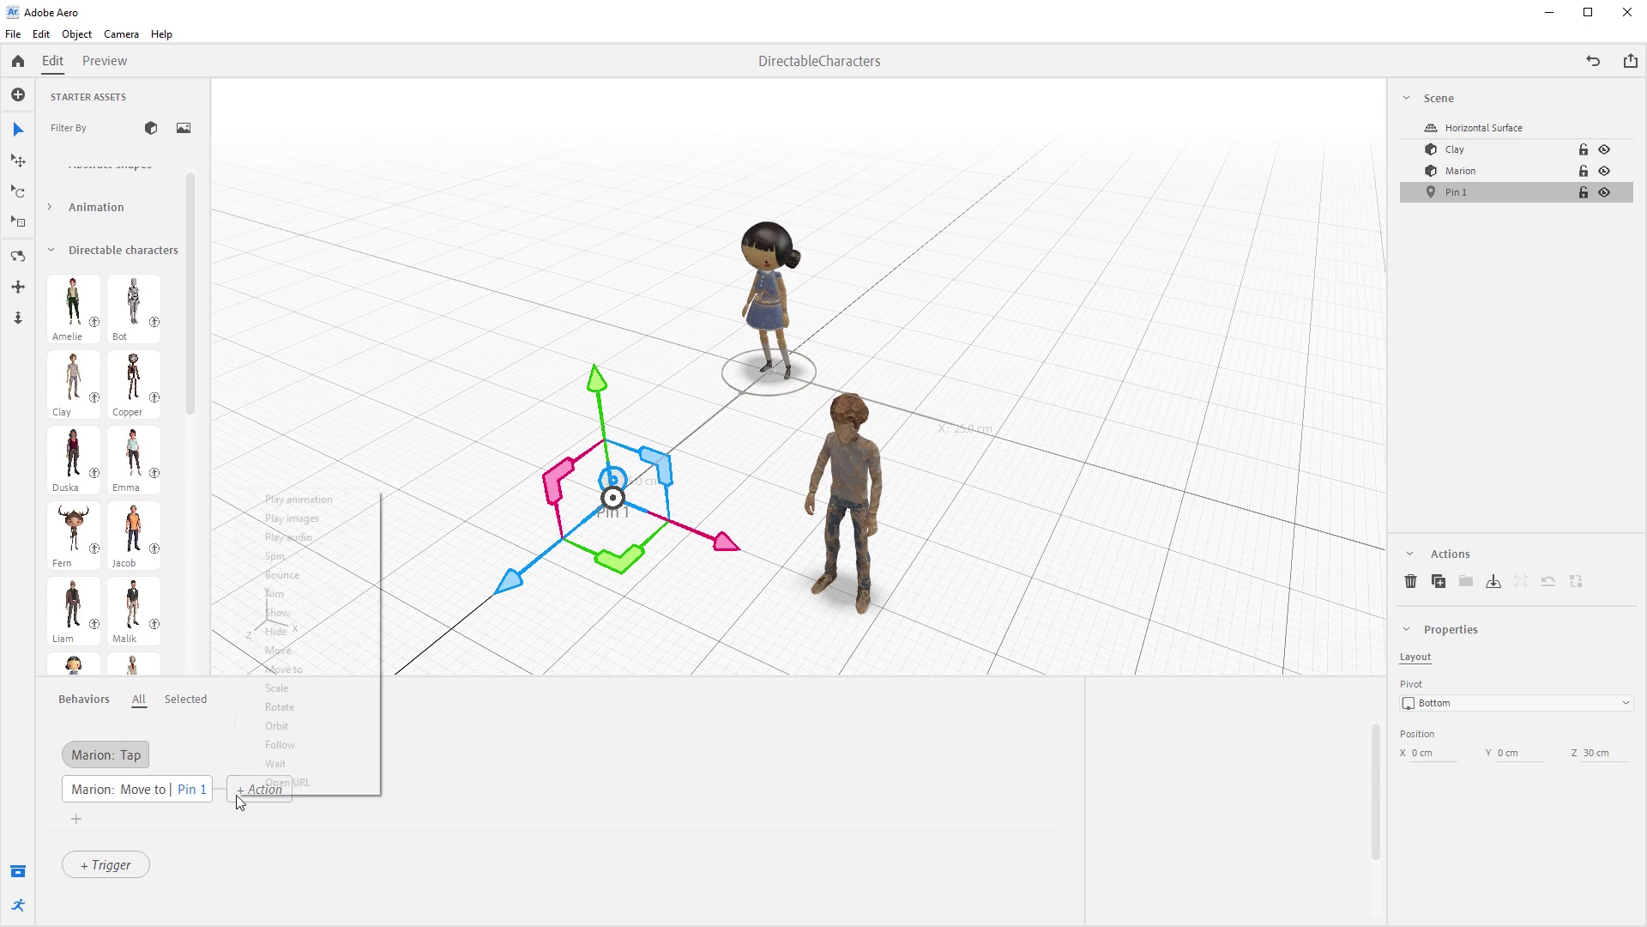
click(279, 500)
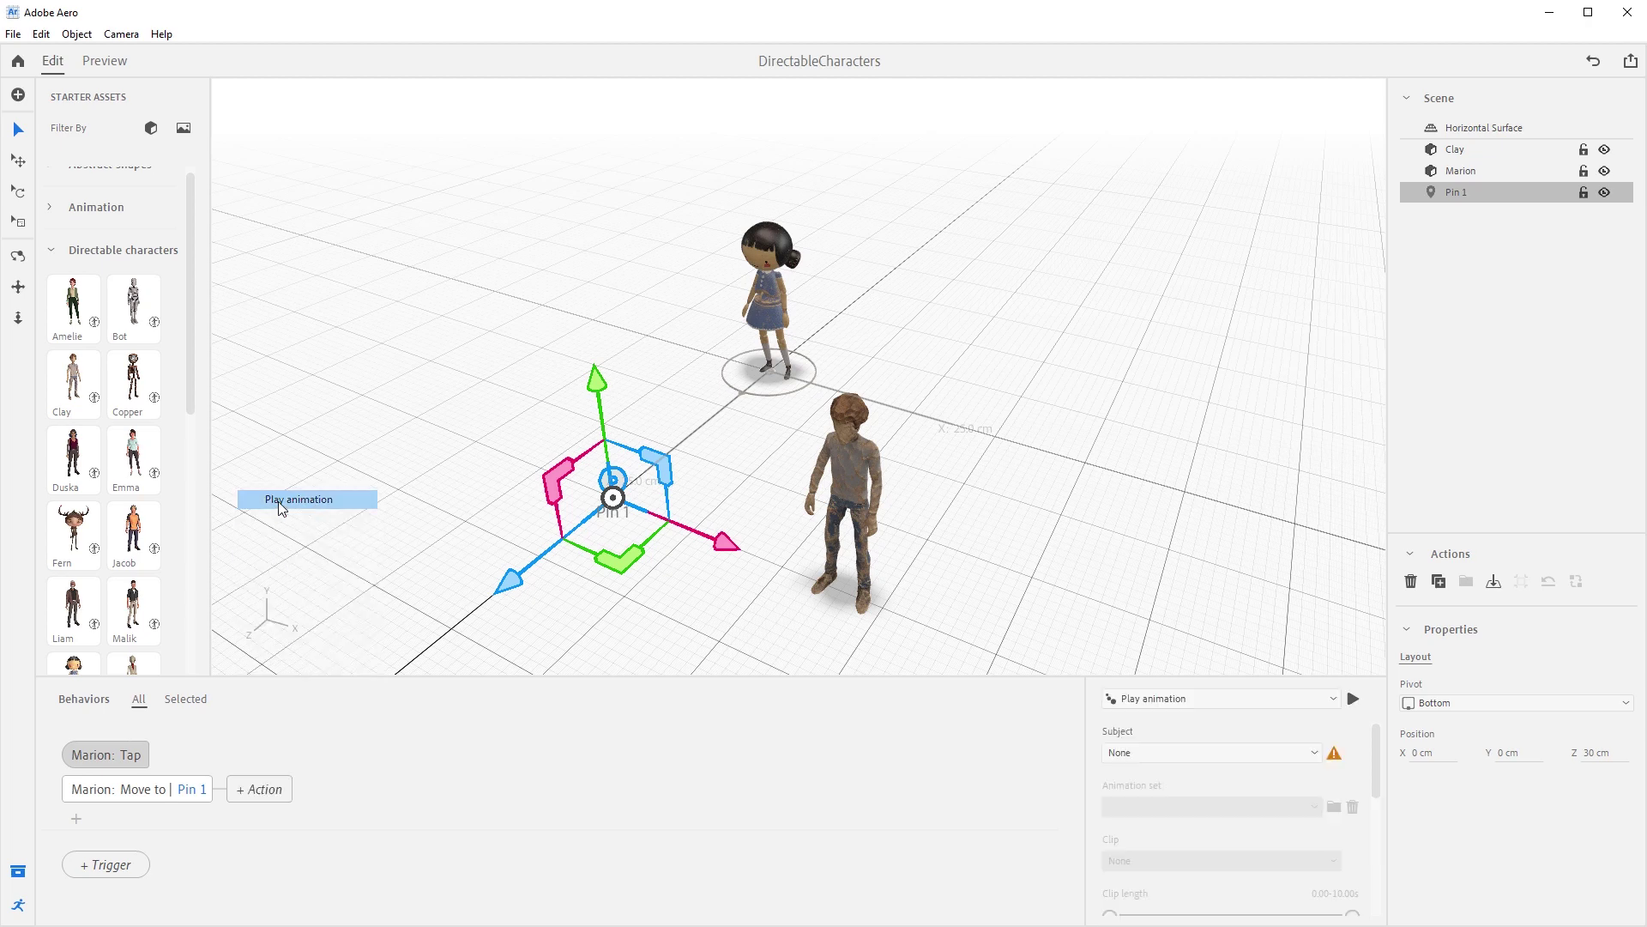
click(1194, 753)
click(1186, 815)
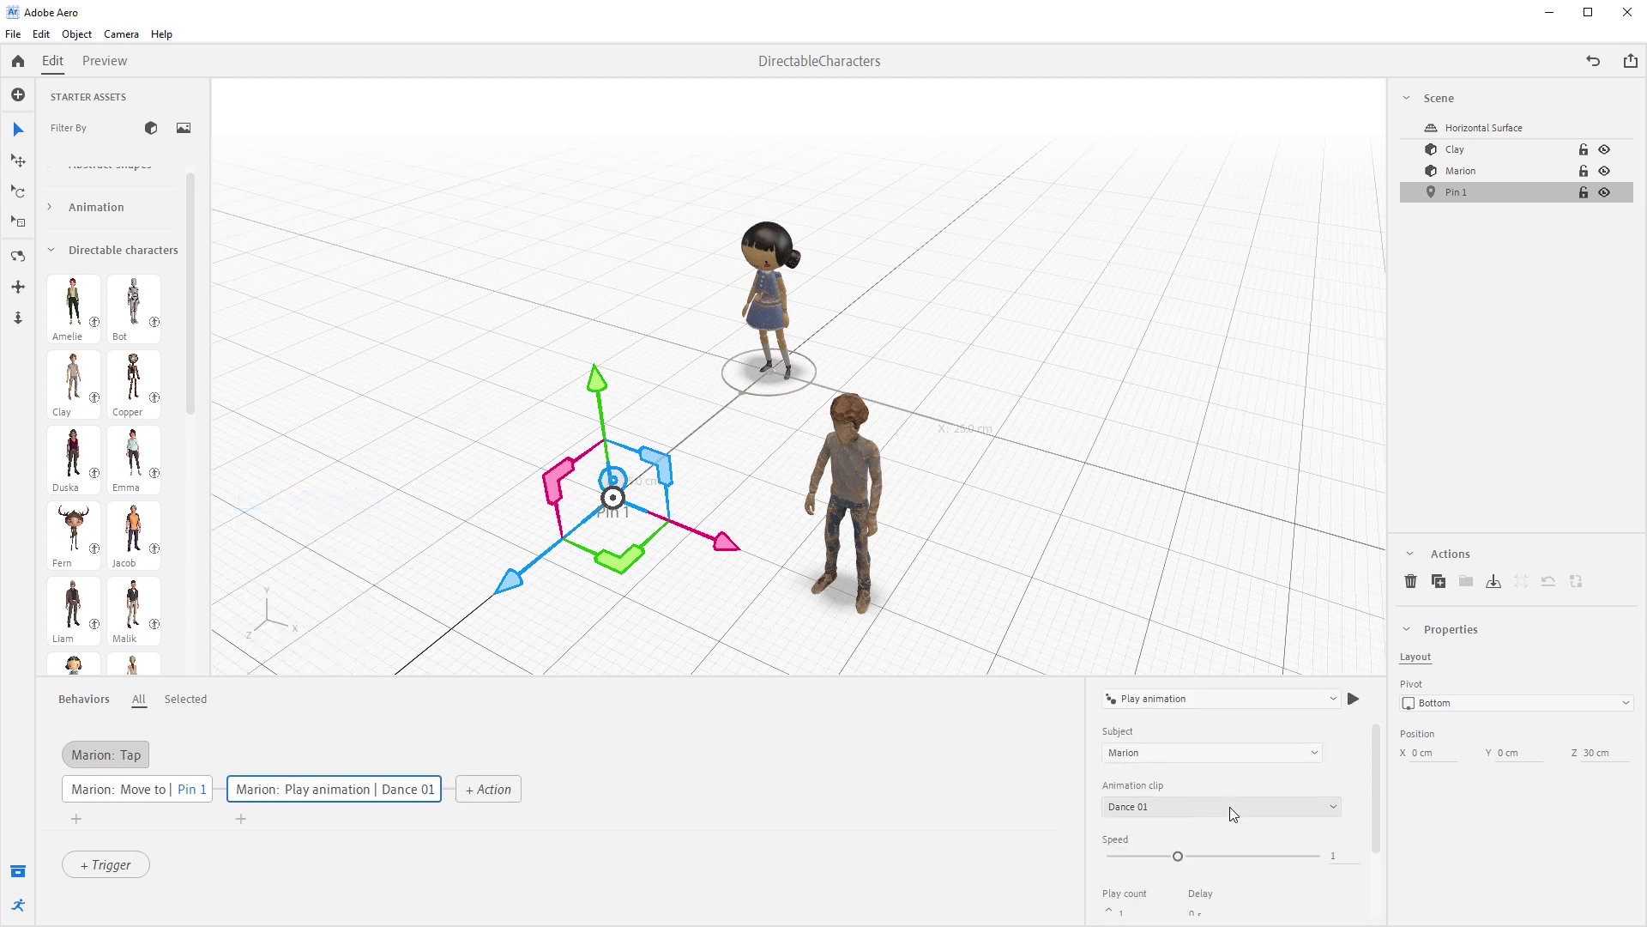
click(1269, 811)
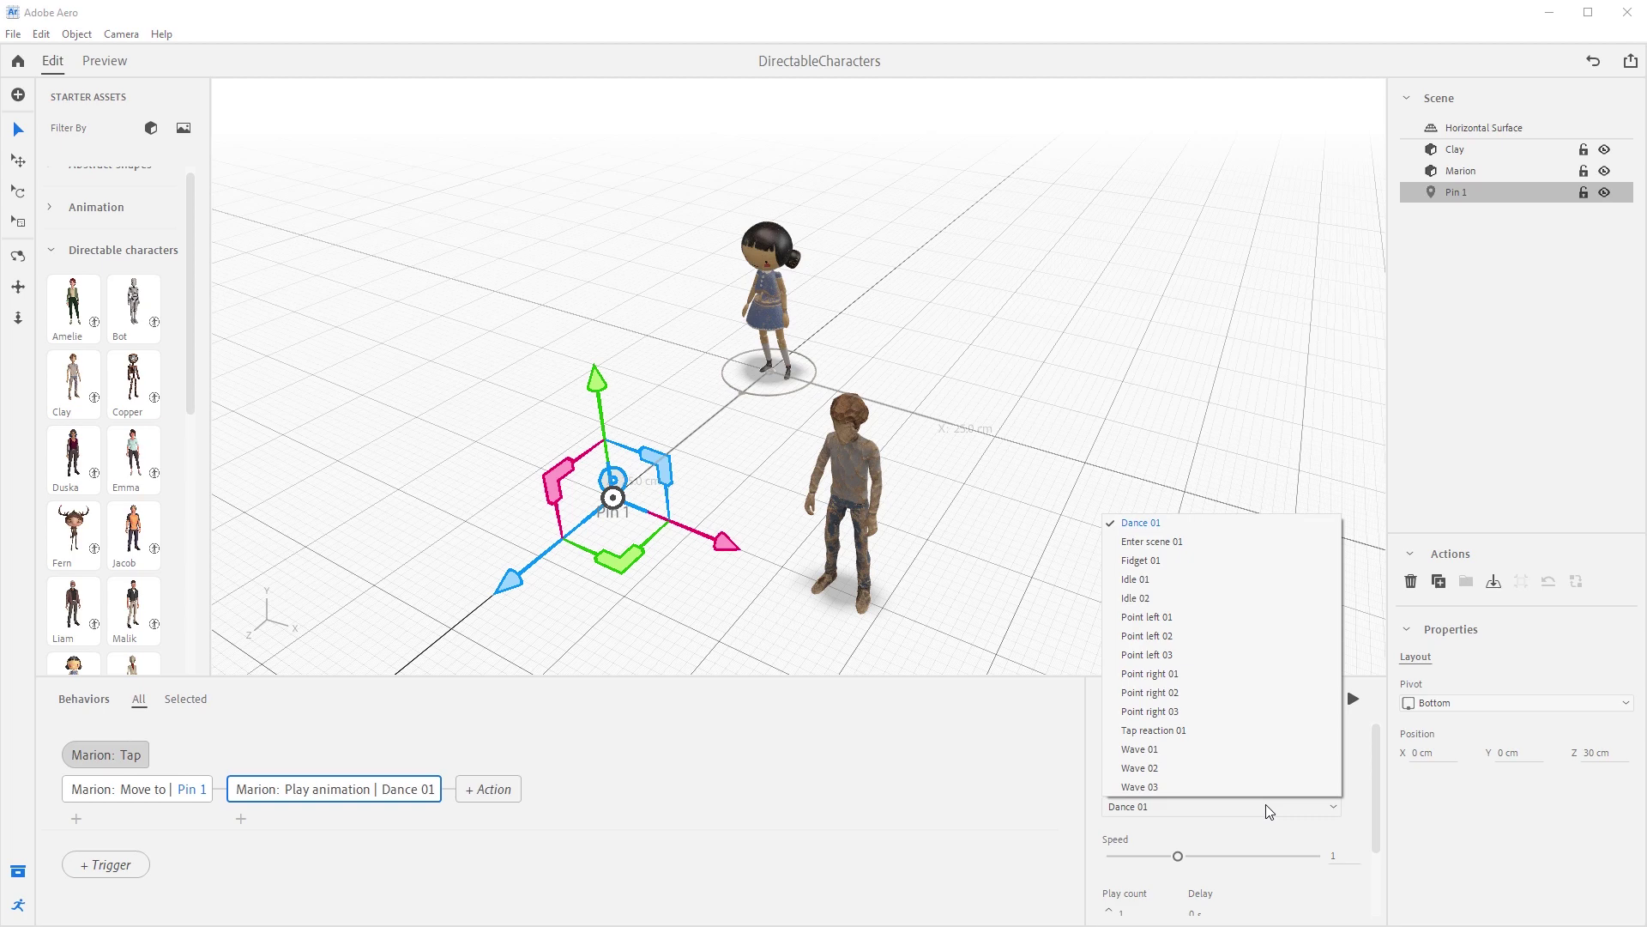
click(1218, 635)
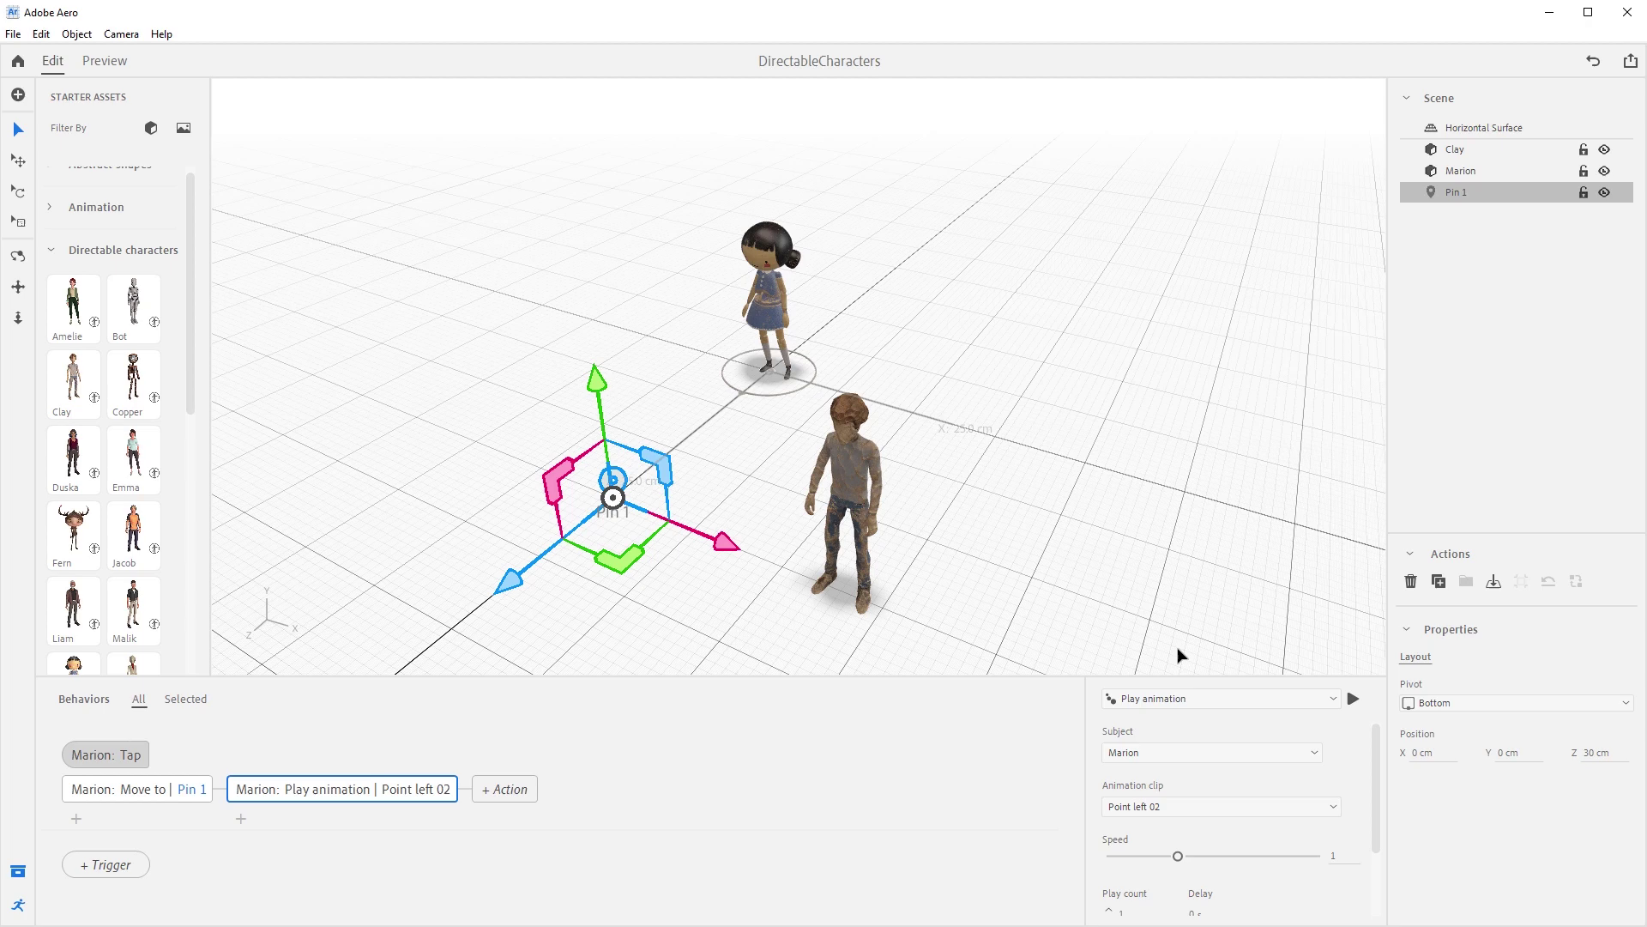
Step: Add a parallel Play animation where Clay performs Dance 01 after a 3 s delay
click(241, 819)
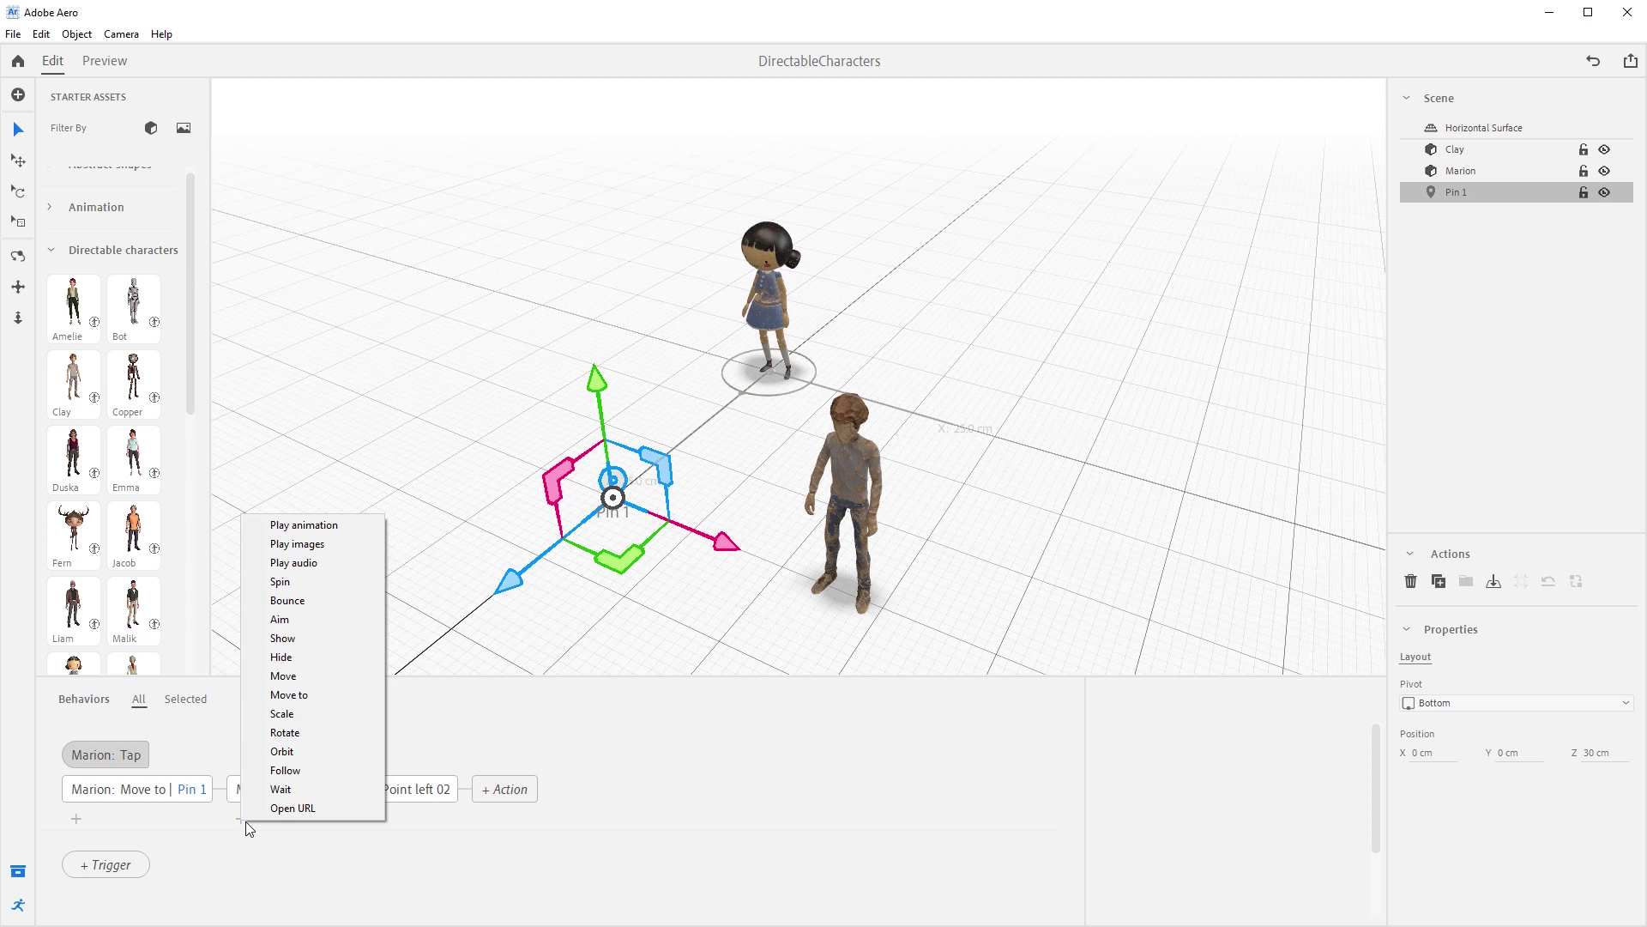
click(304, 524)
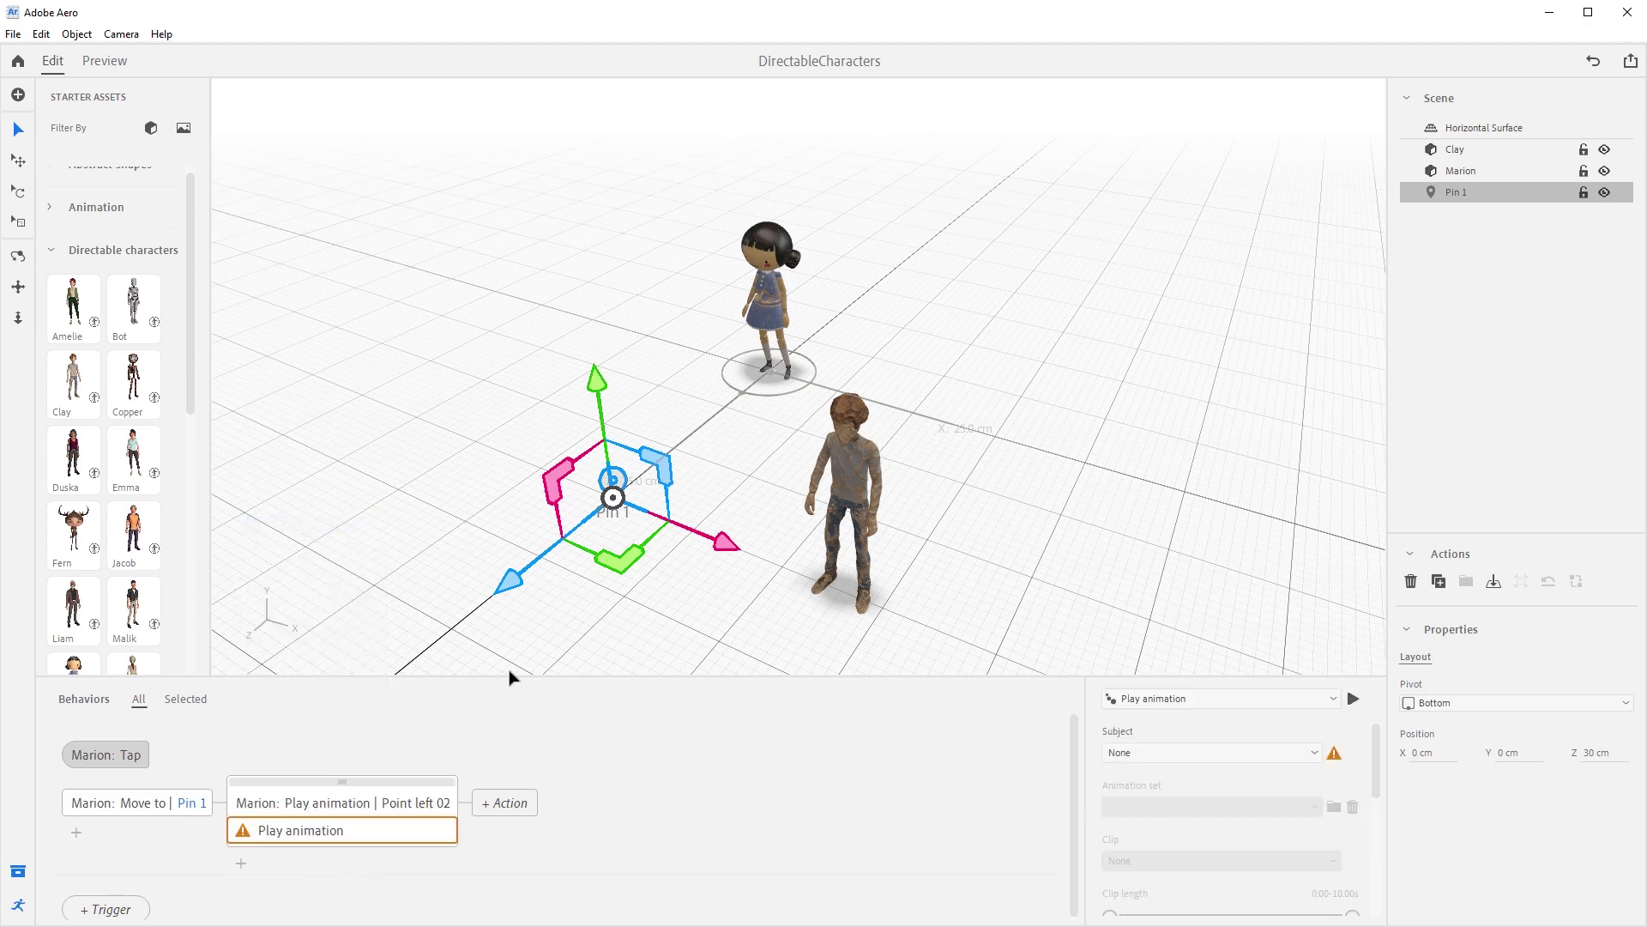
click(1202, 753)
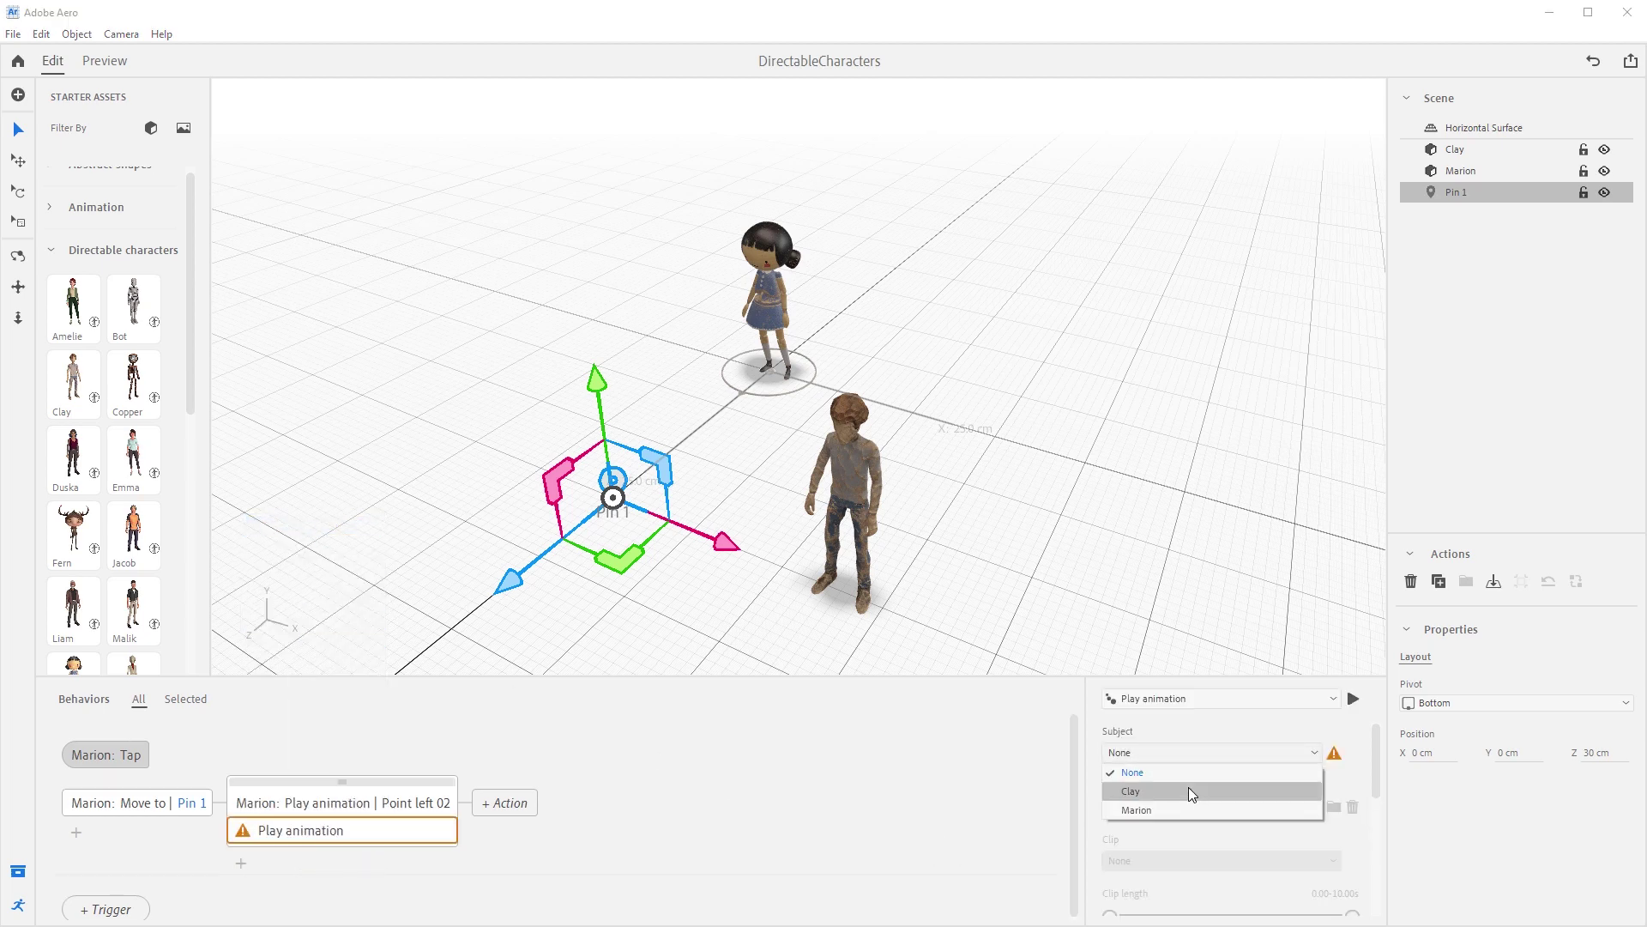
click(1187, 786)
scroll(1374, 804, down, 1)
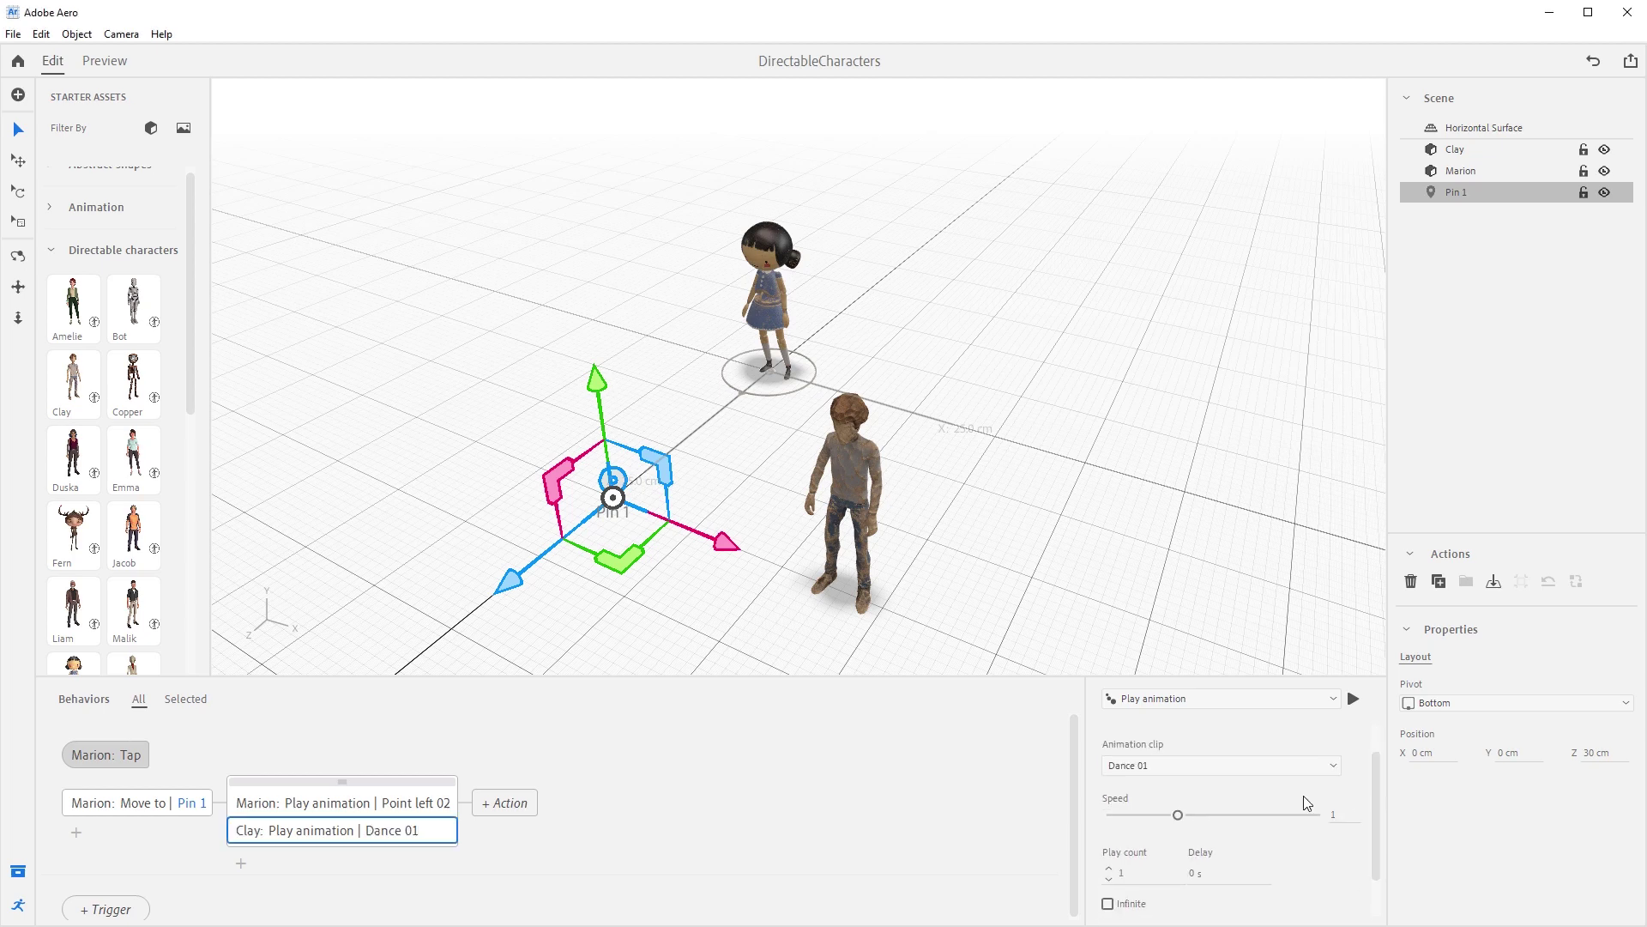
click(1292, 766)
click(1172, 482)
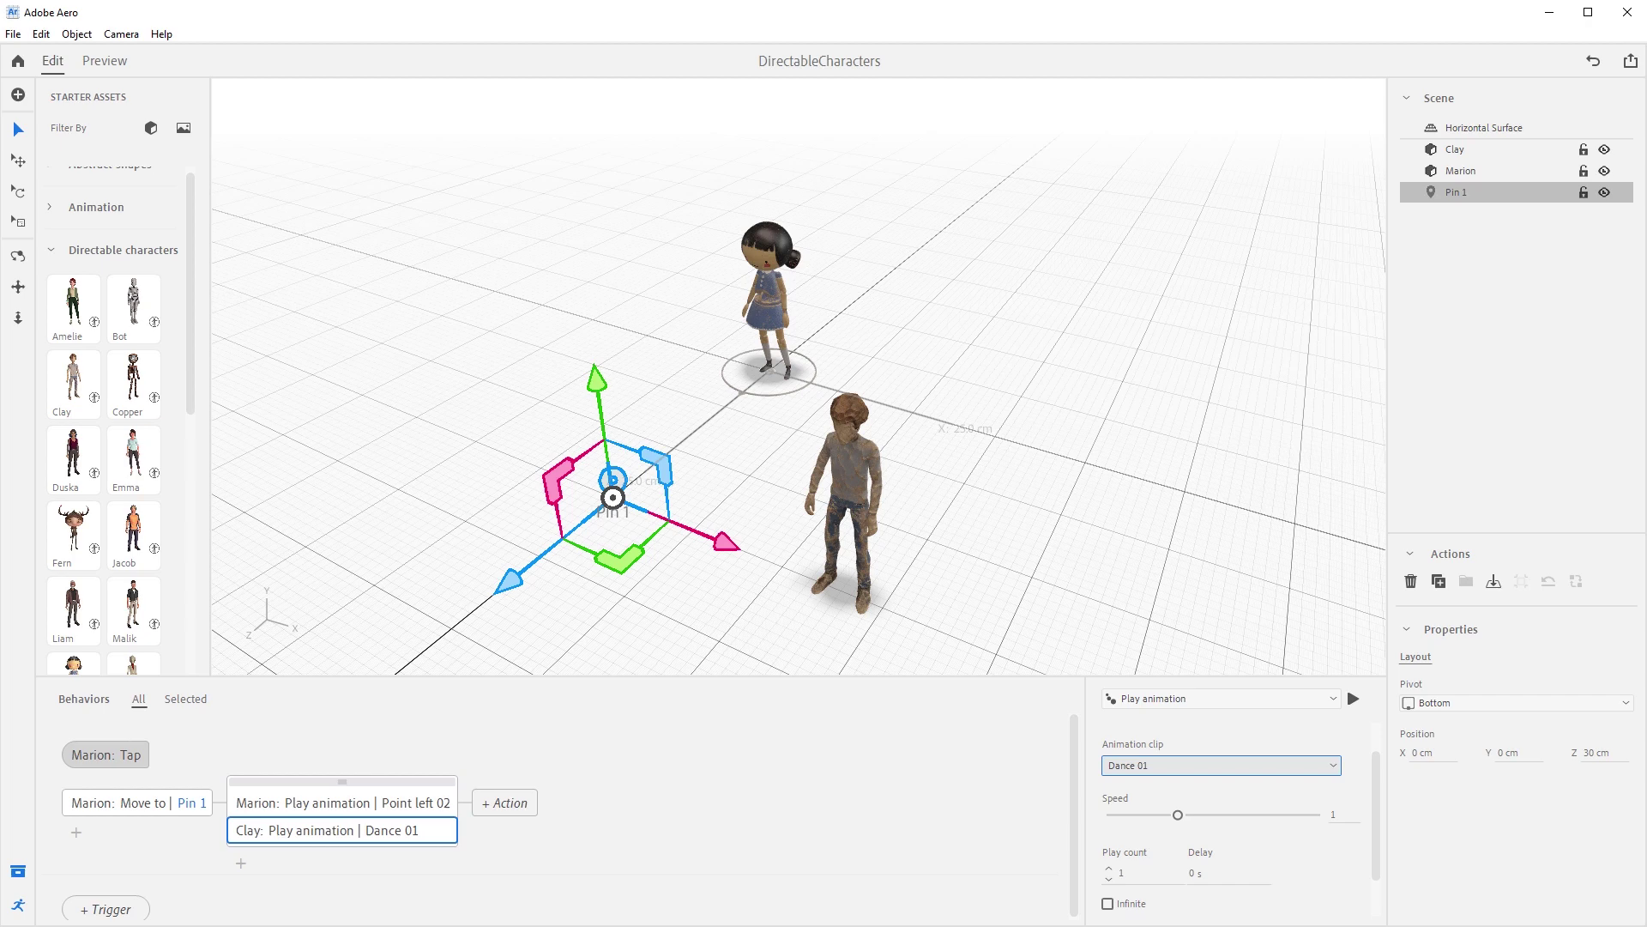
click(1192, 874)
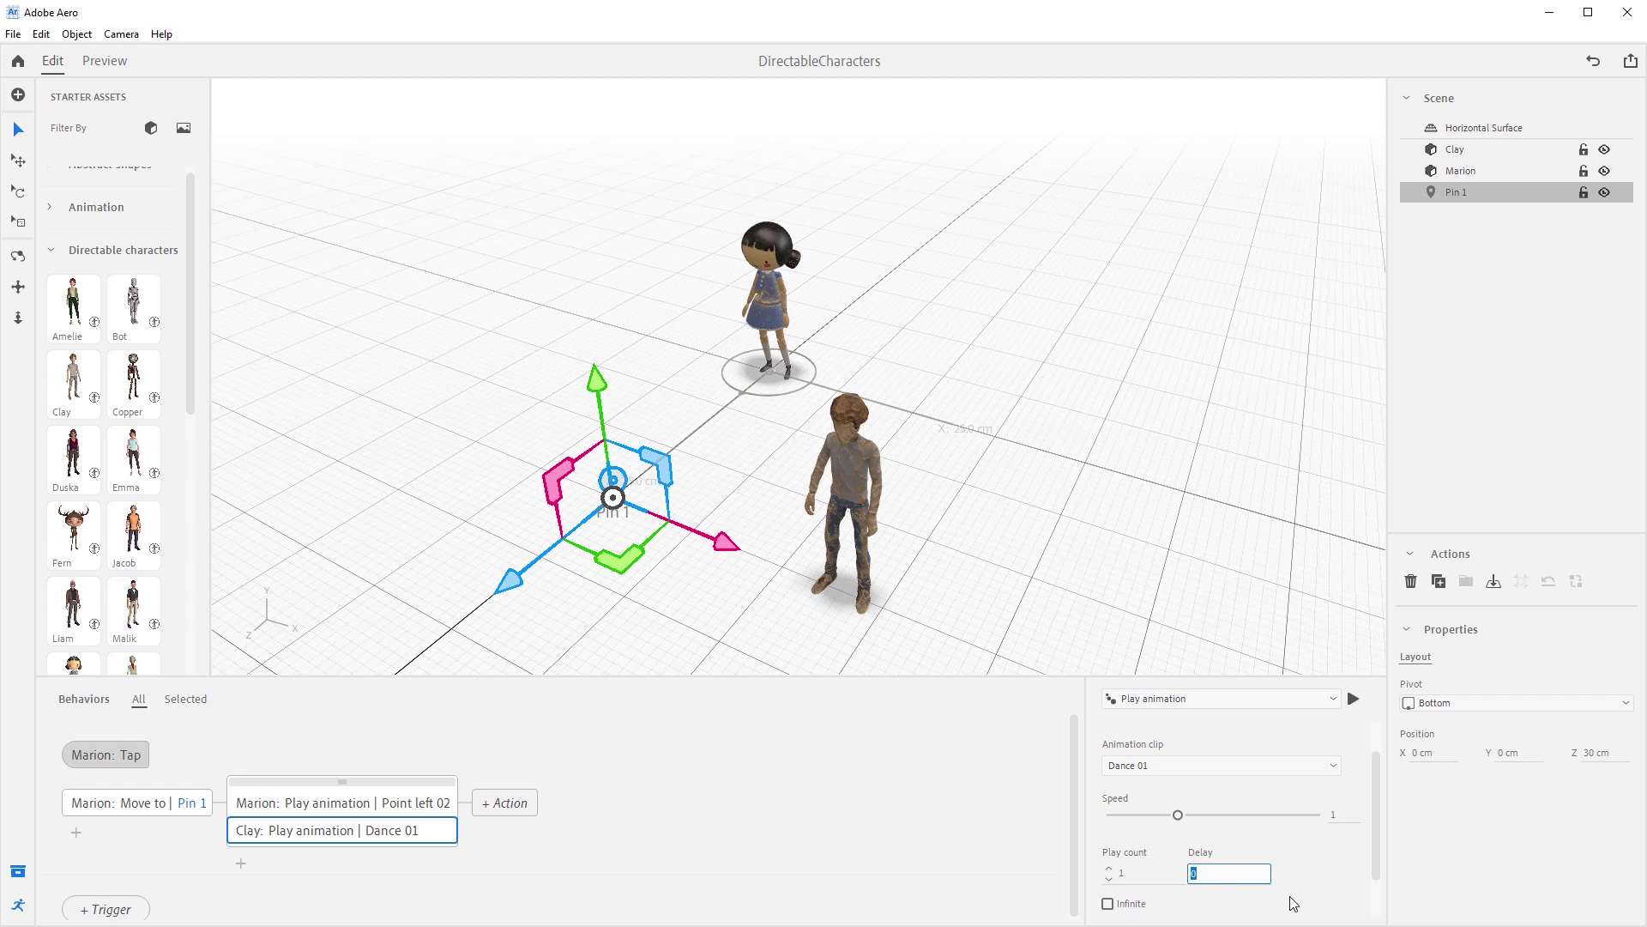
key(Return)
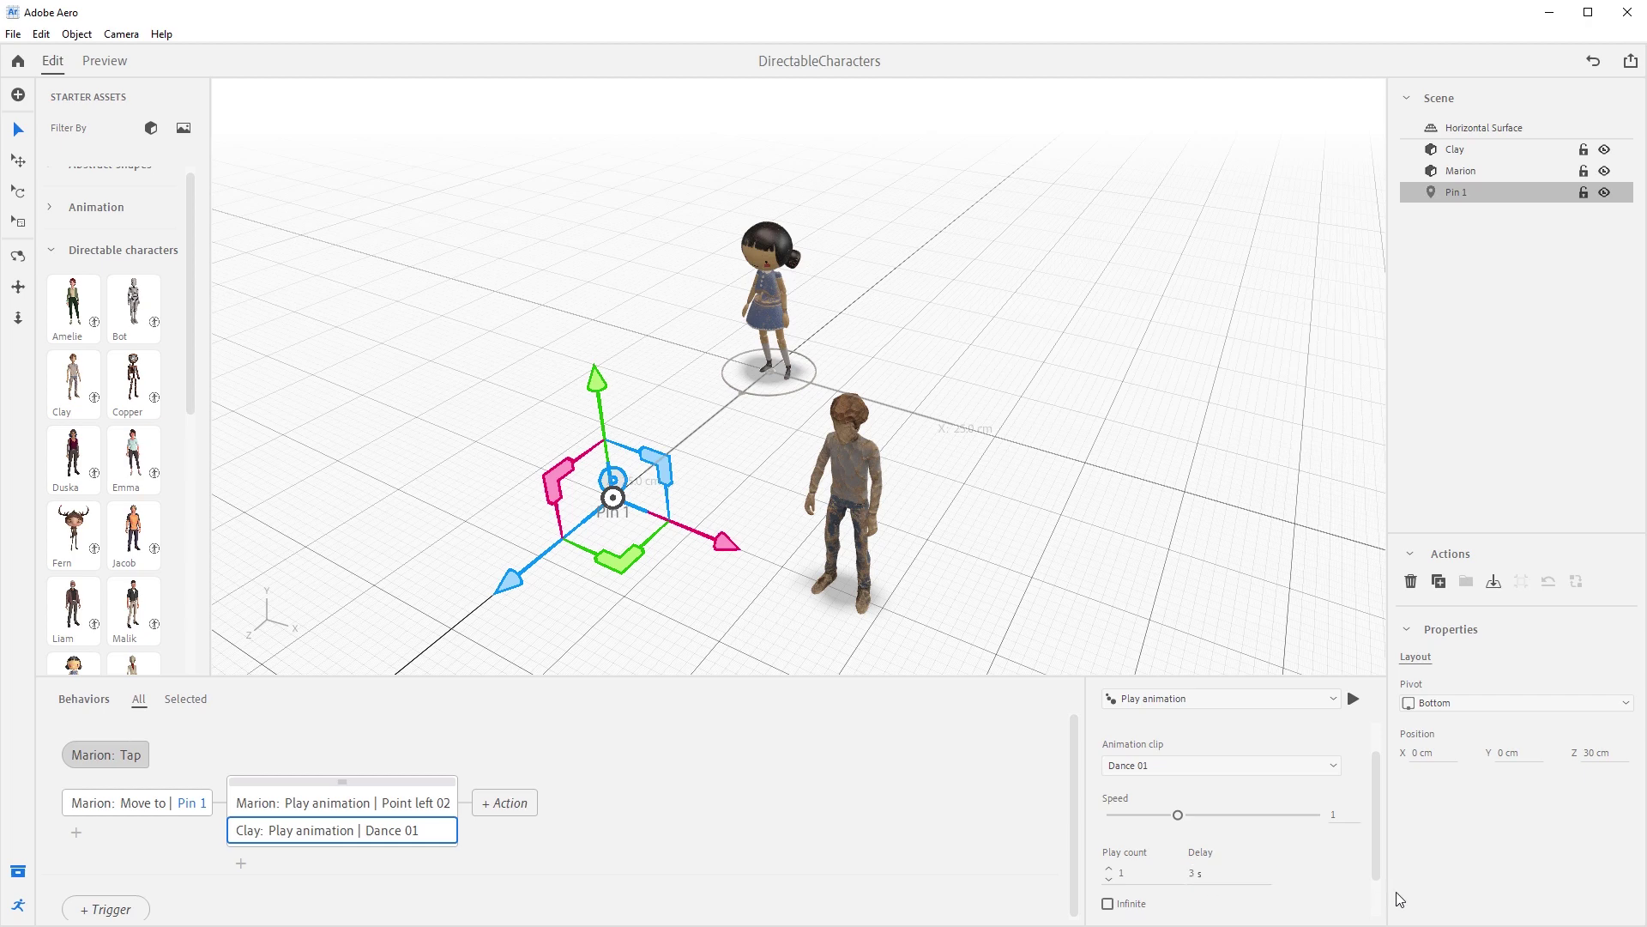
Step: Switch to Preview and tap Marion to check that she walks forward off her starting spot
click(104, 62)
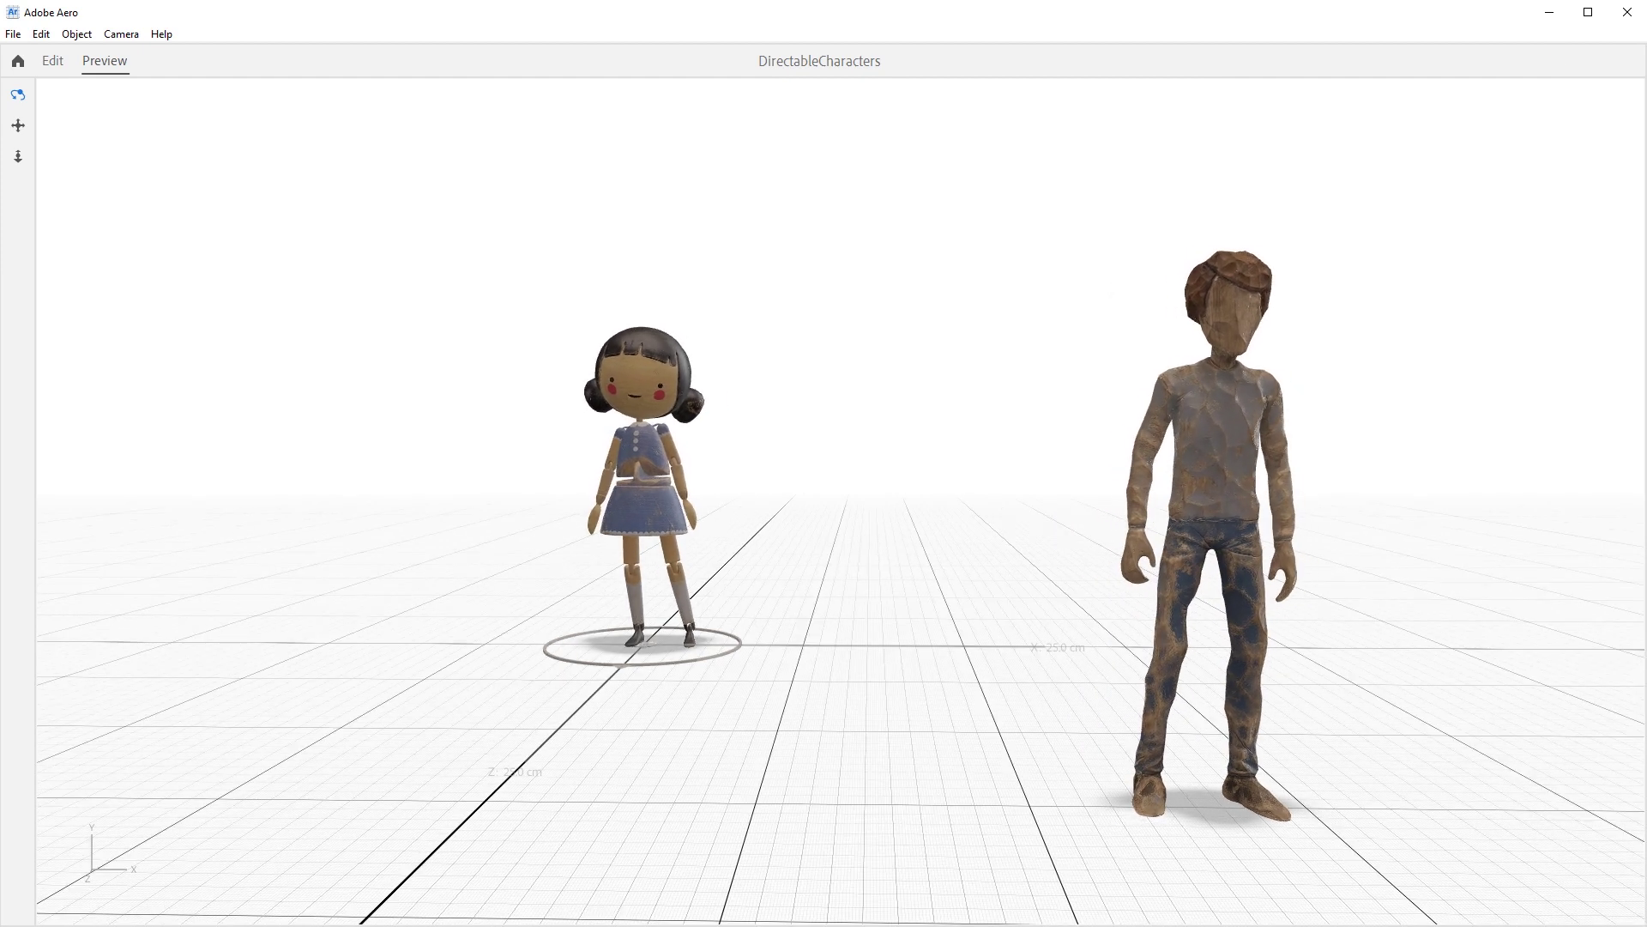
click(676, 493)
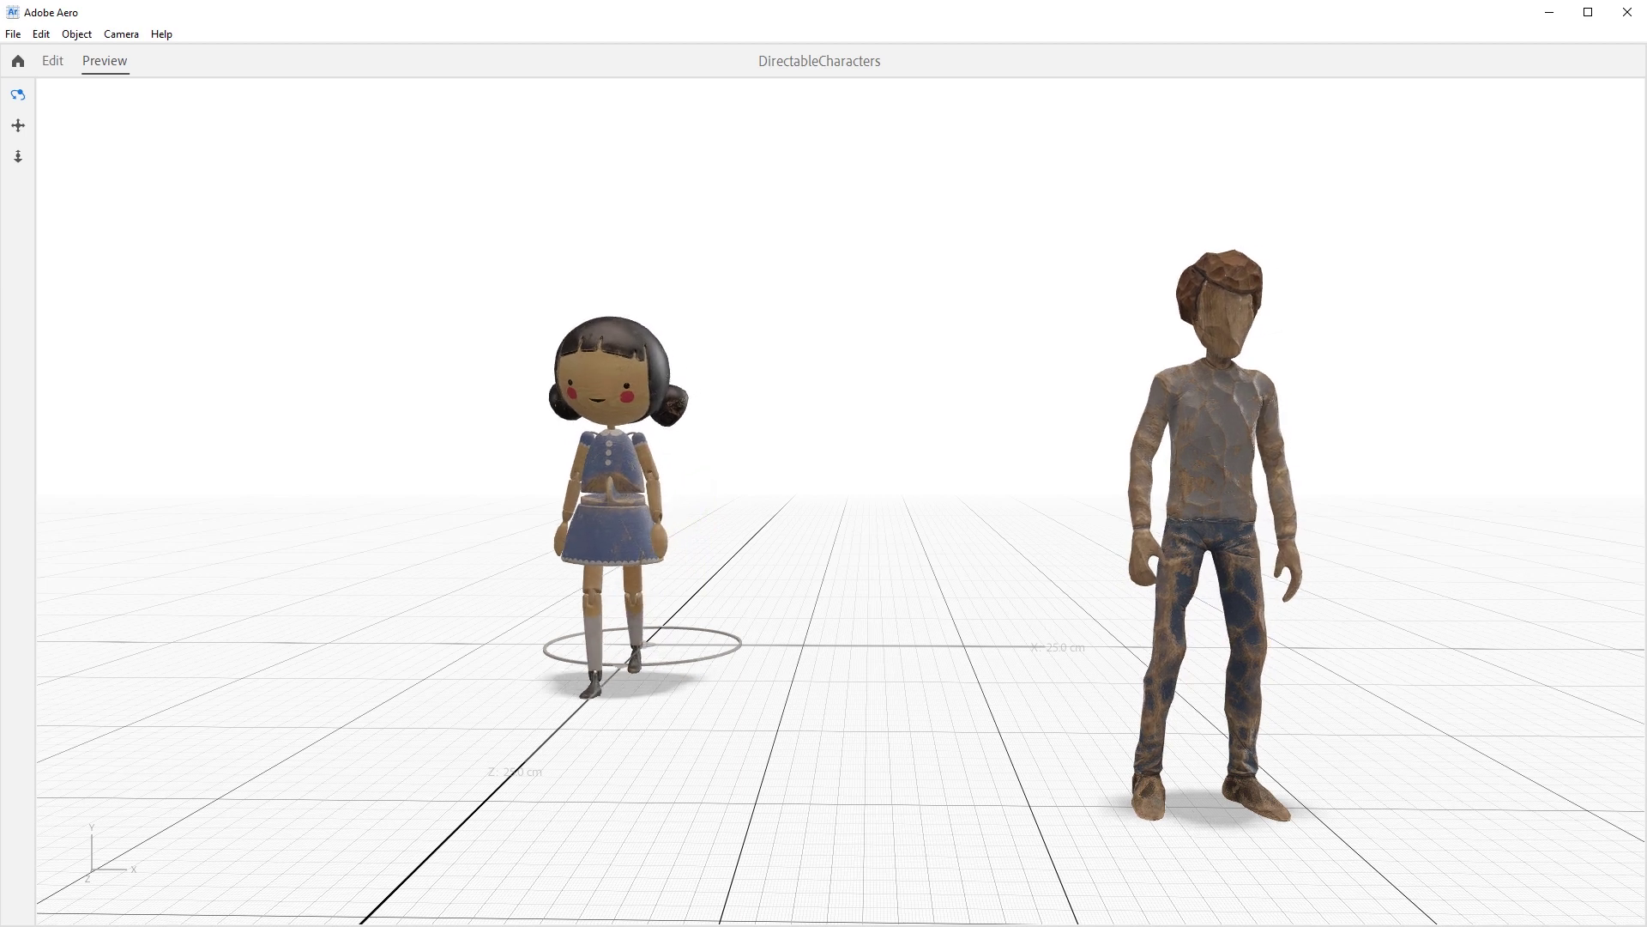